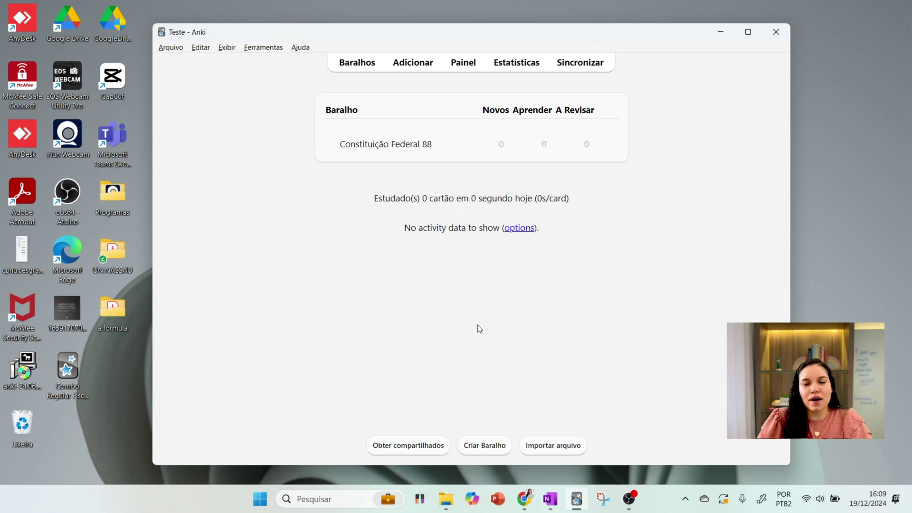
- Create a new deck named "Direito Administrativo"
click(482, 446)
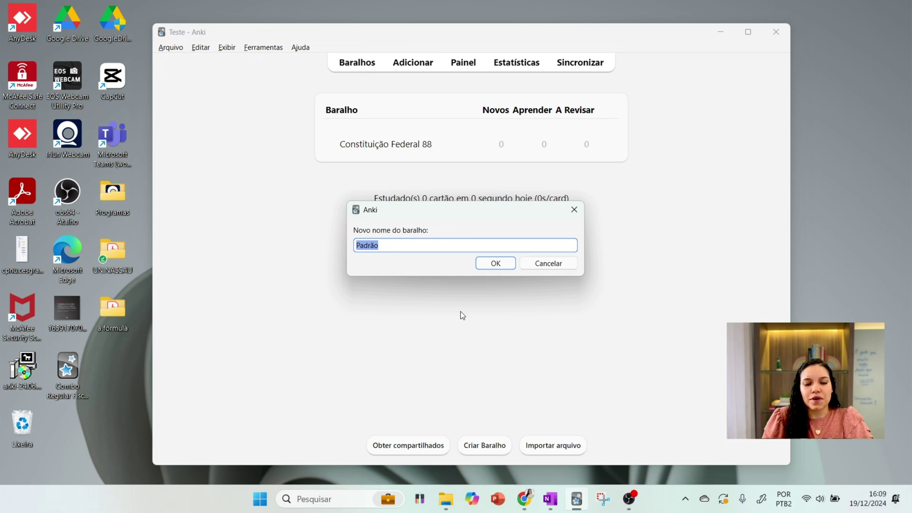
text(Direito Adm)
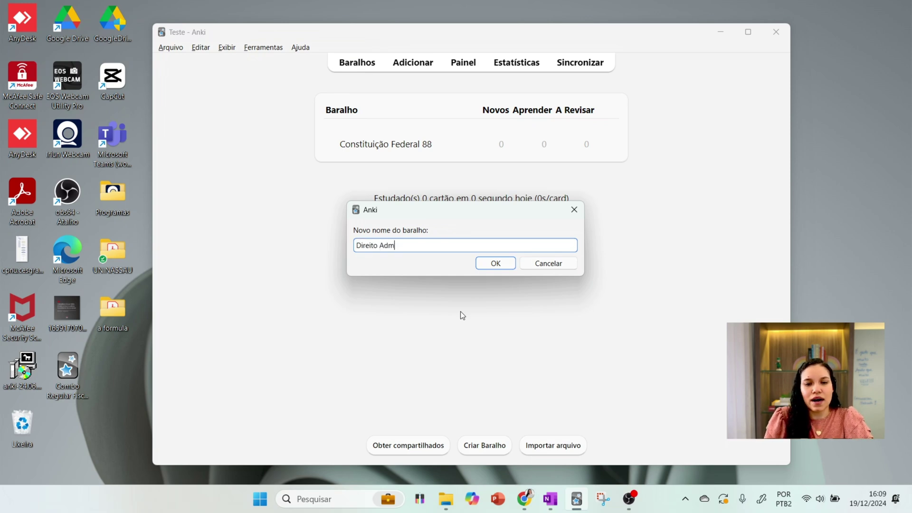
text(inistrativo)
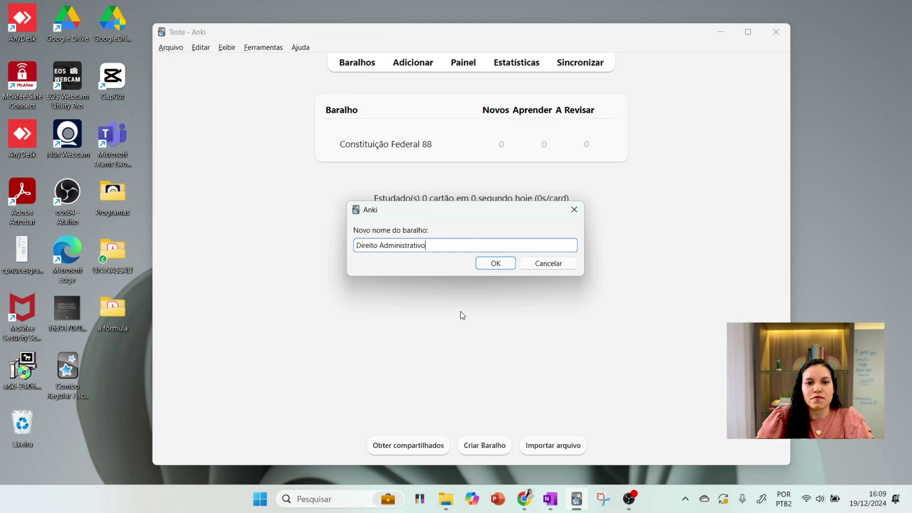
click(483, 267)
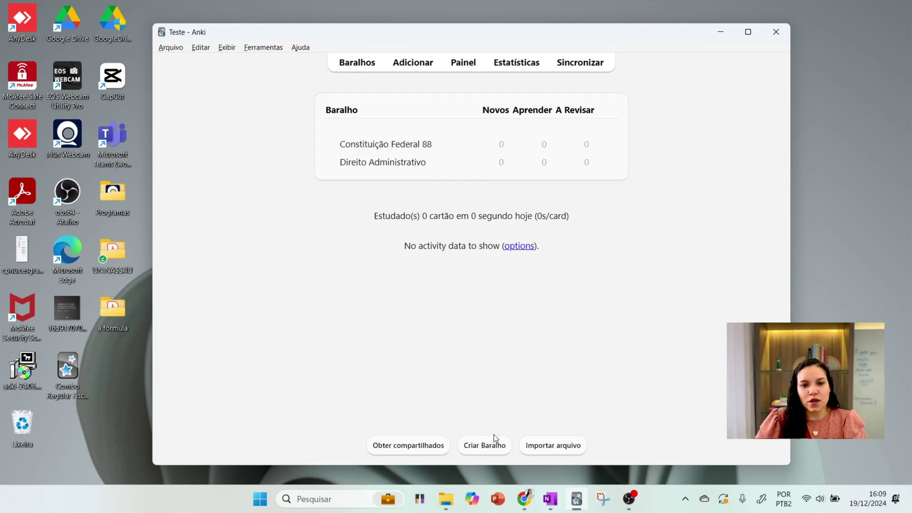
- Create a deck named "Direitos Fundamentais" and nest it under Constituição Federal 88, with the parent deck expanded
click(494, 446)
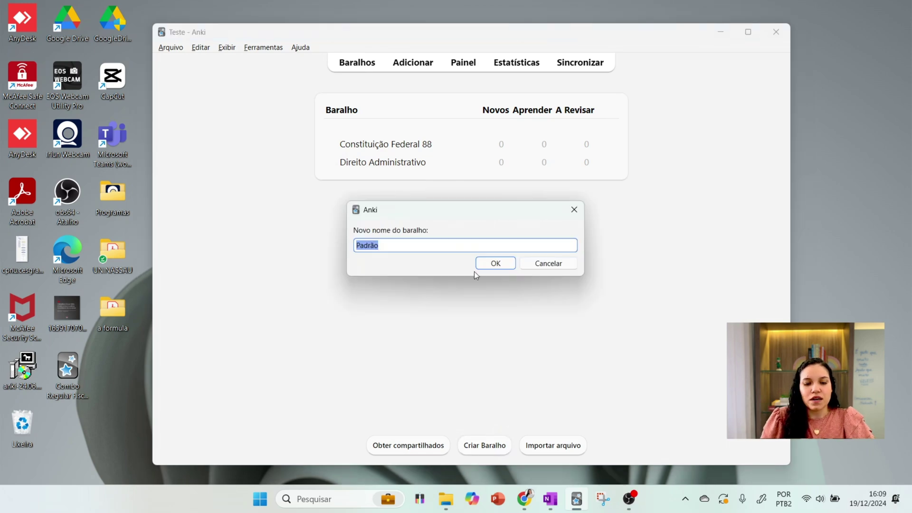
text(Direti)
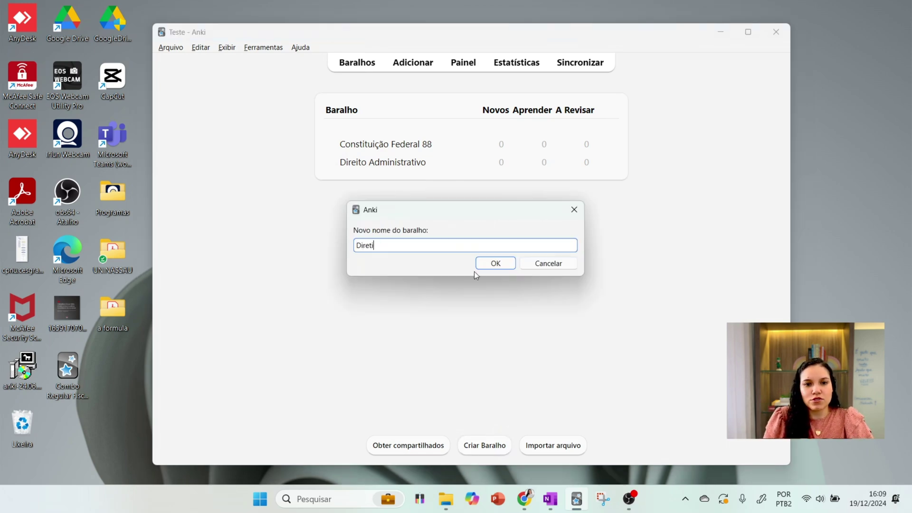
text(o)
key(BackSpace)
key(BackSpace)
key(BackSpace)
text(itos Fn)
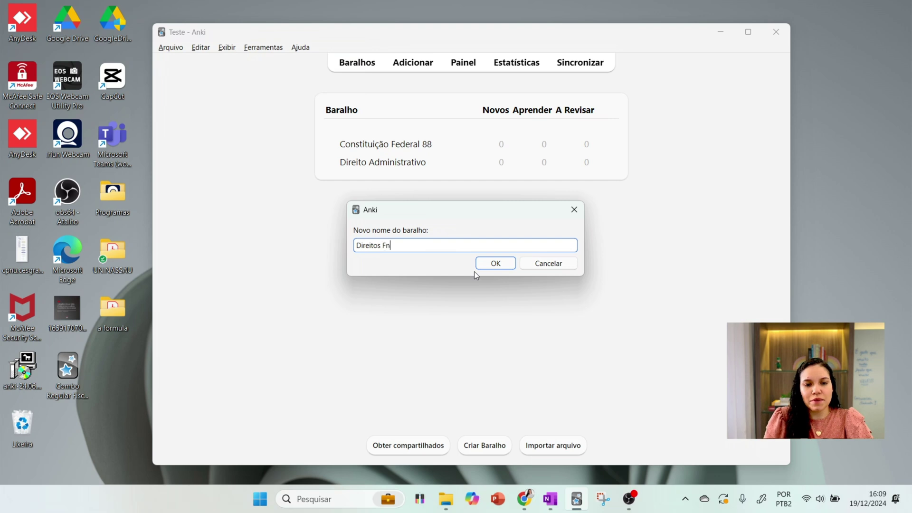
key(BackSpace)
text(undamentais)
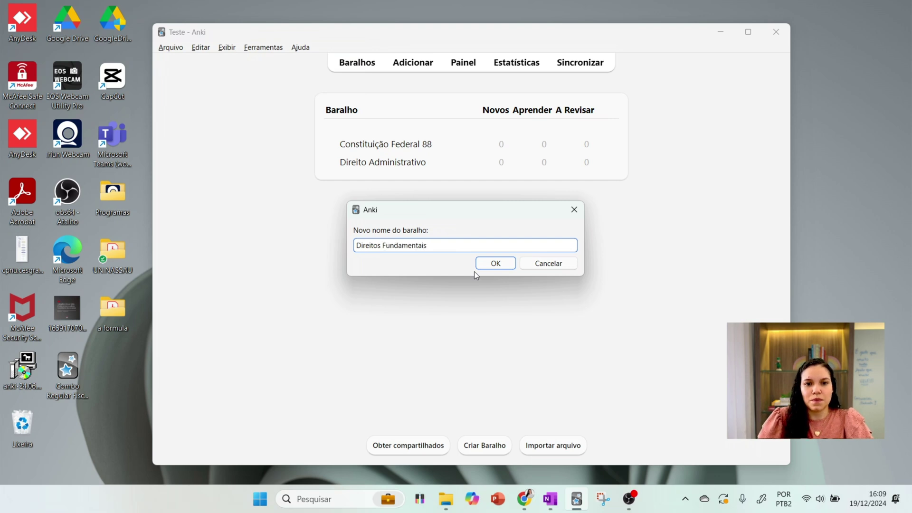
click(497, 262)
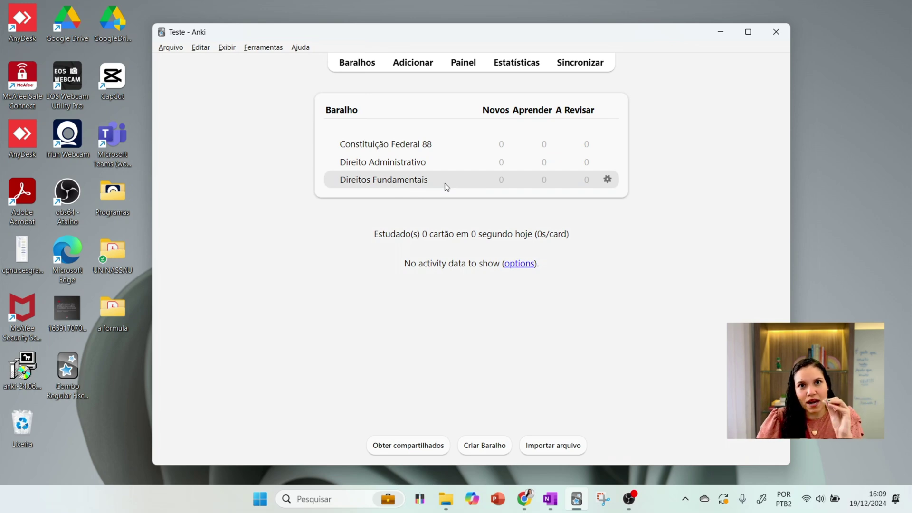
drag(437, 182, 429, 148)
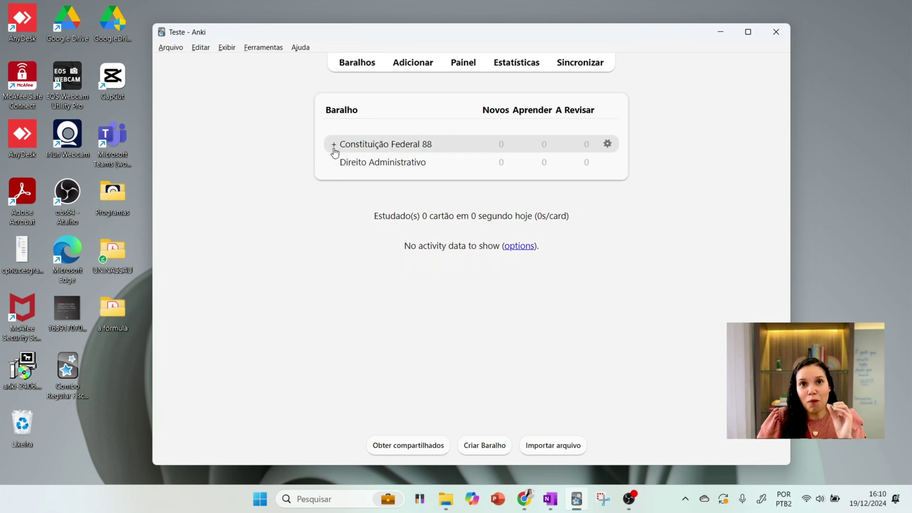
click(334, 145)
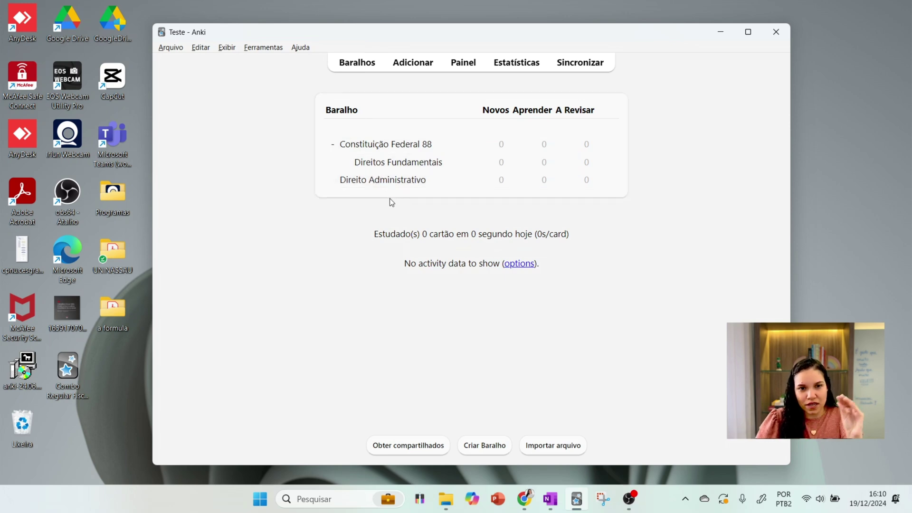
- Create a Direitos Sociais subdeck directly by naming the new deck "Constituição Federal 88::Direitos Sociais"
click(486, 446)
text(Cont)
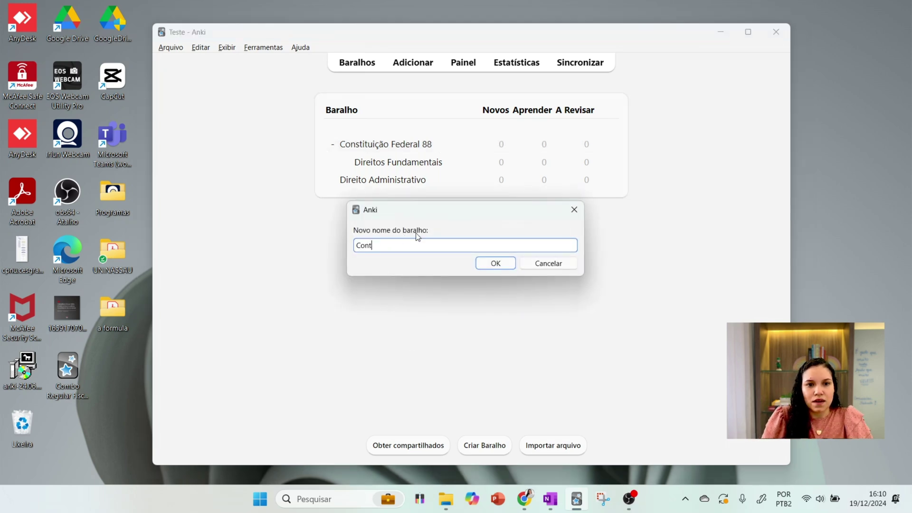
key(BackSpace)
text(stitui)
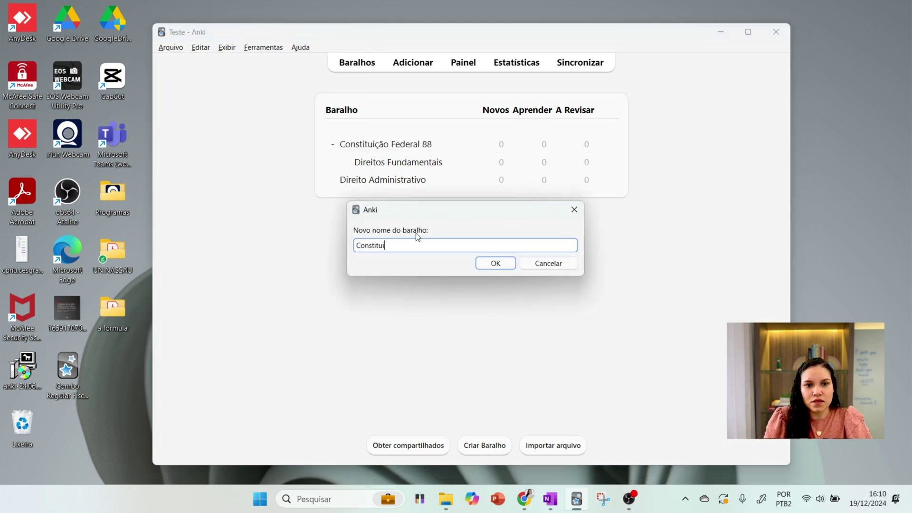
text(ção Federal 88::)
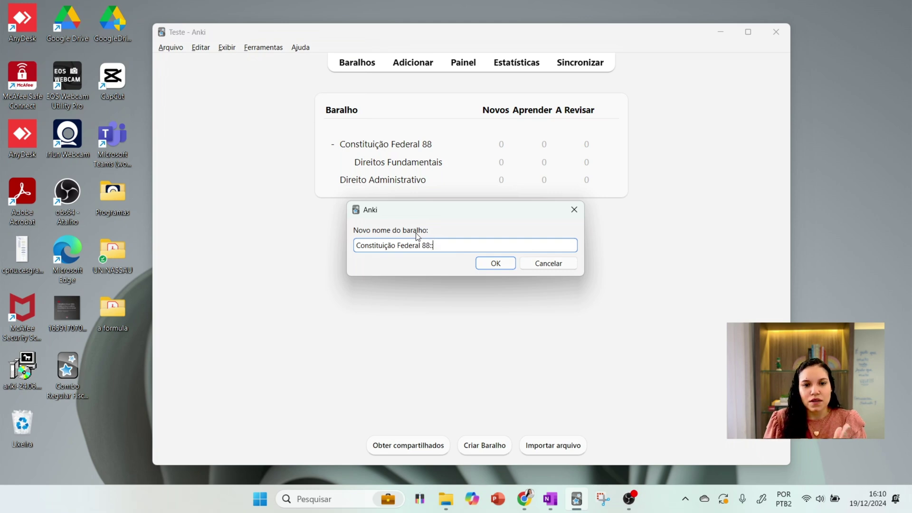
text(Direitos Sociais)
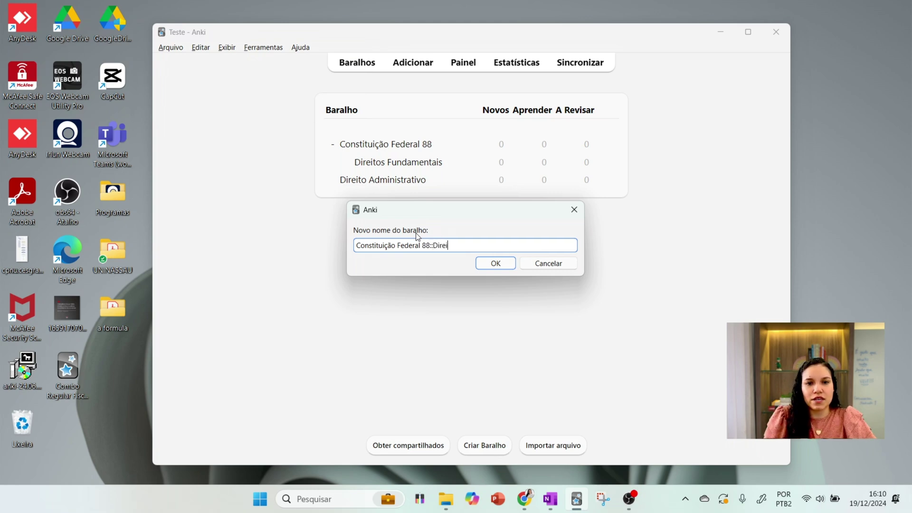
click(490, 264)
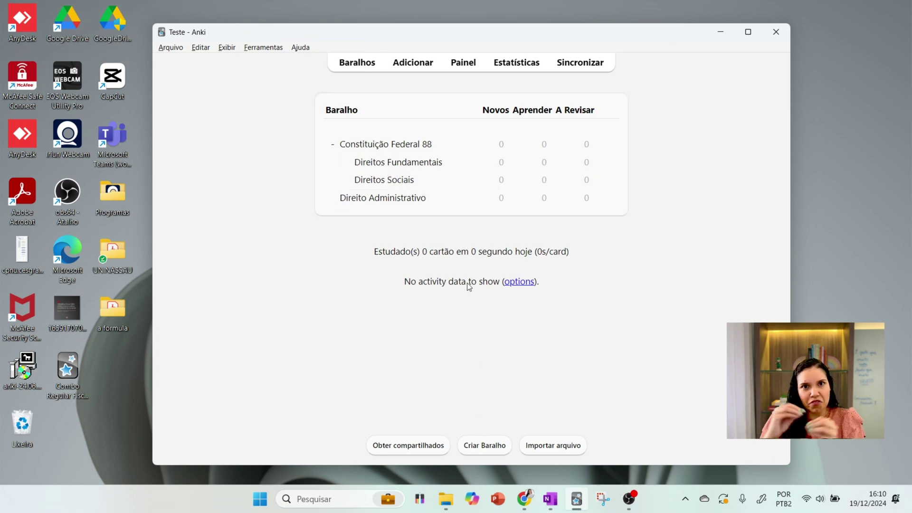
- Create a deck named "Lei de Licitações" and nest it under Direito Administrativo, with the parent deck expanded
click(487, 451)
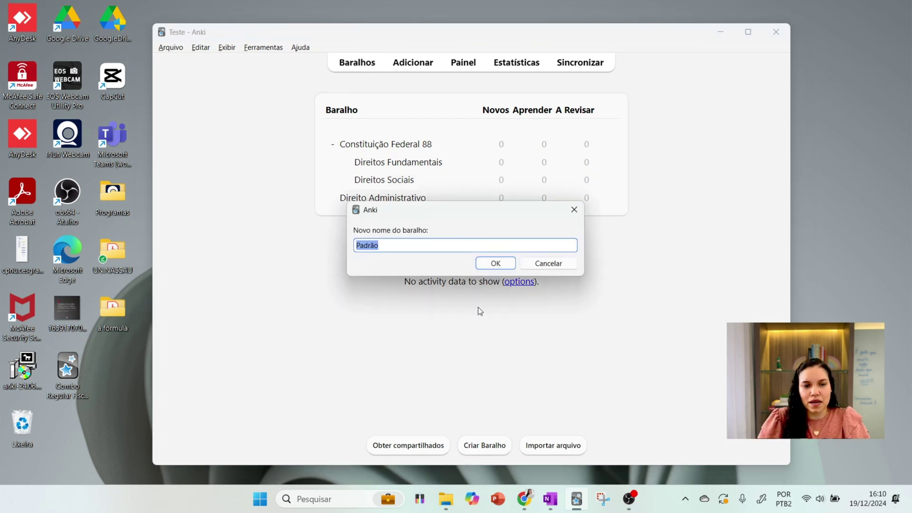
text(Lei de L)
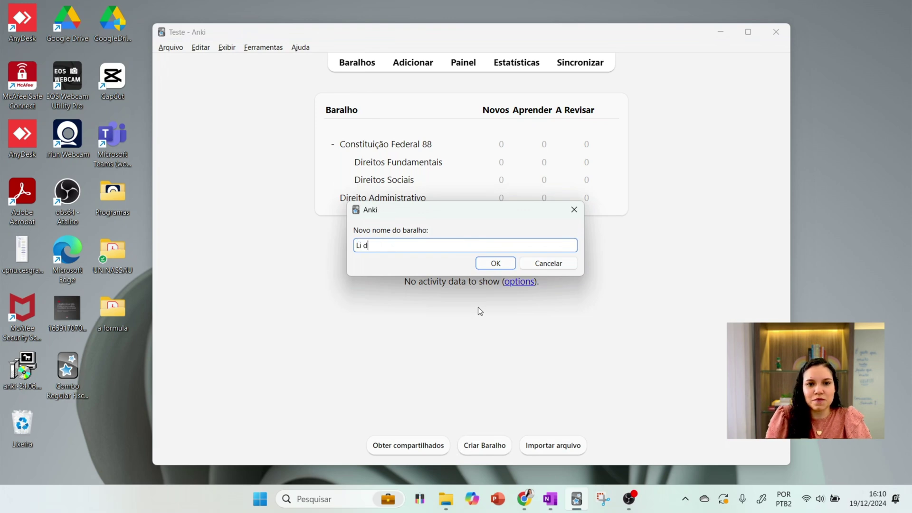
text(icitações)
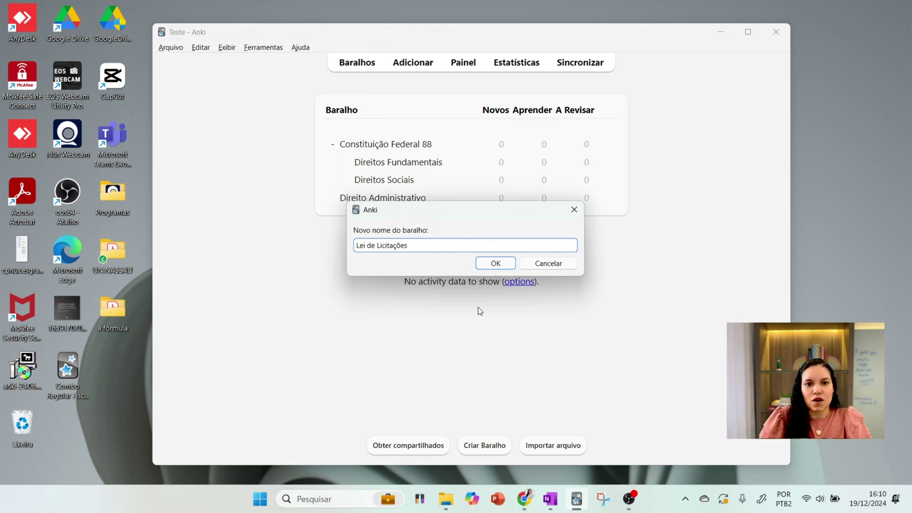
click(493, 262)
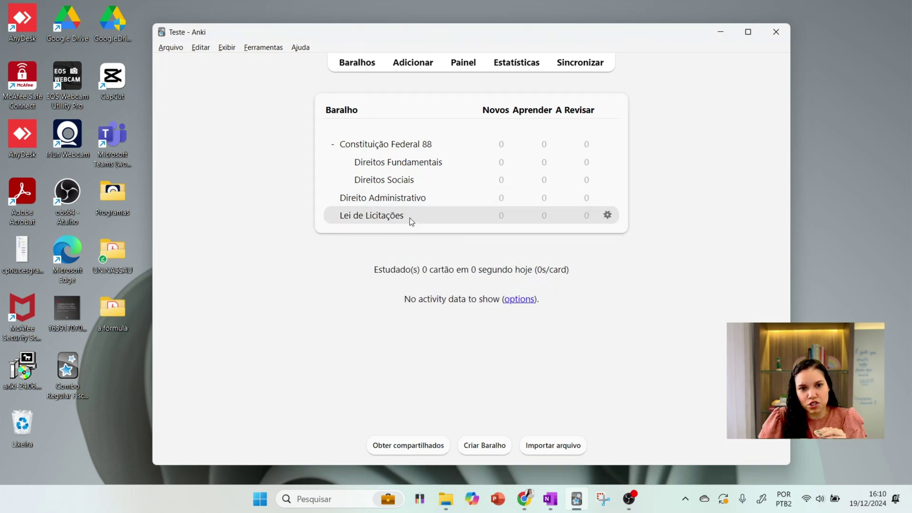
drag(414, 214, 401, 199)
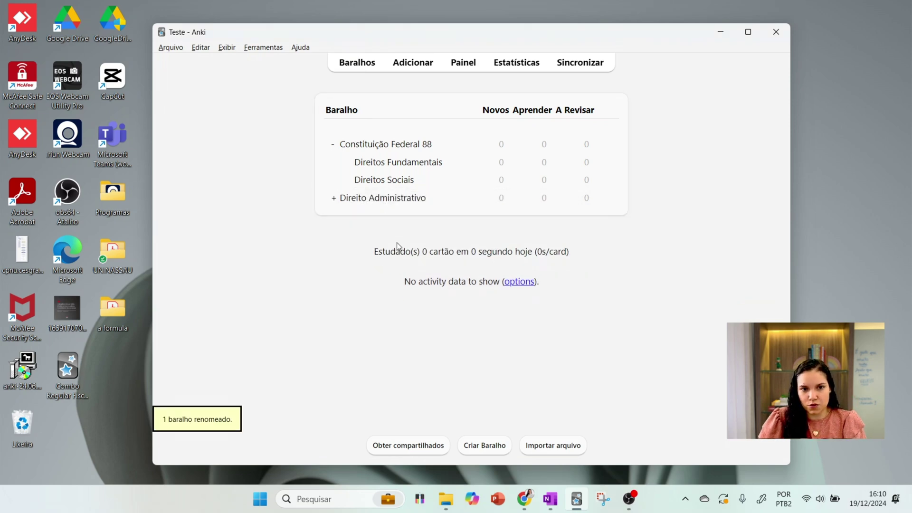
click(334, 199)
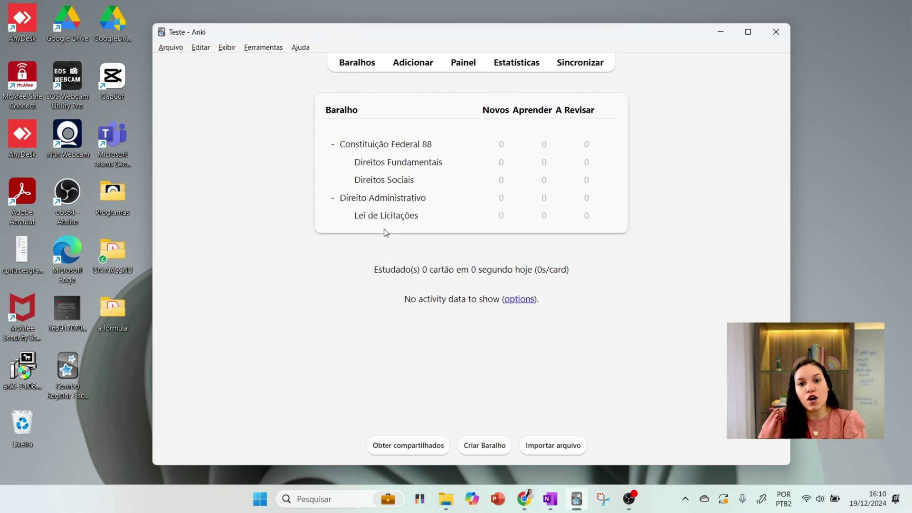
- Rename the Lei de Licitações subdeck to "Direito Administrativo::Lei de Licitações e Contratos"
click(609, 220)
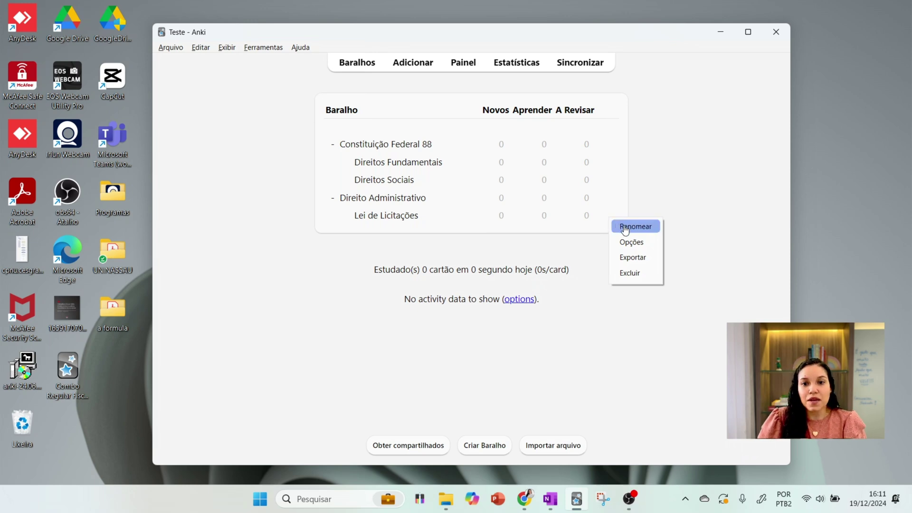
click(626, 227)
click(490, 245)
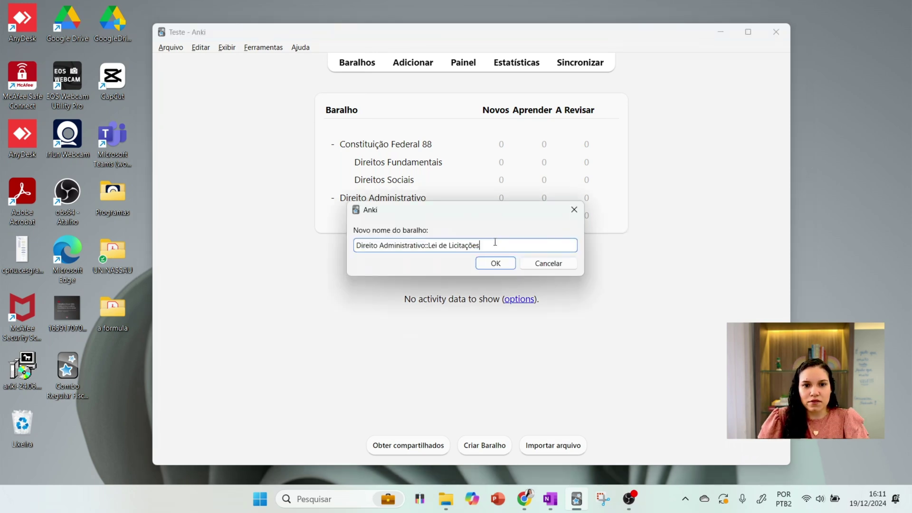
text(e Contratos)
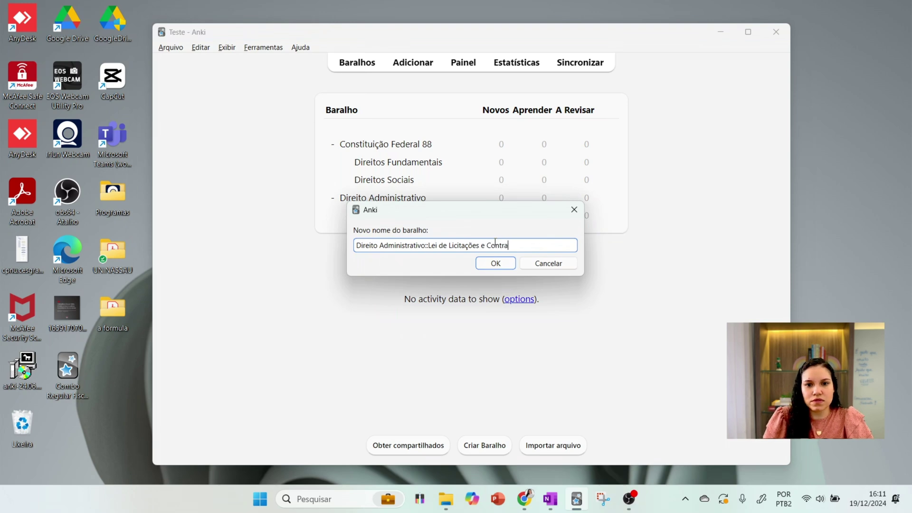
click(499, 263)
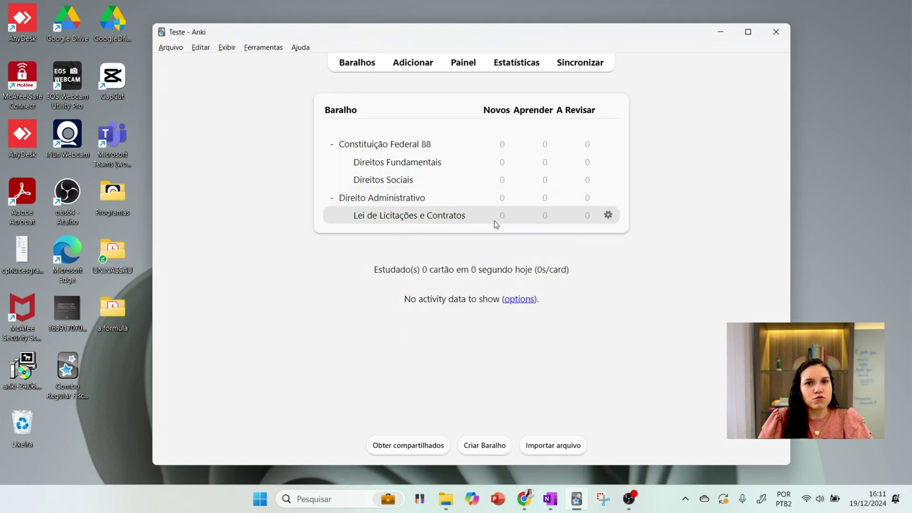
click(608, 216)
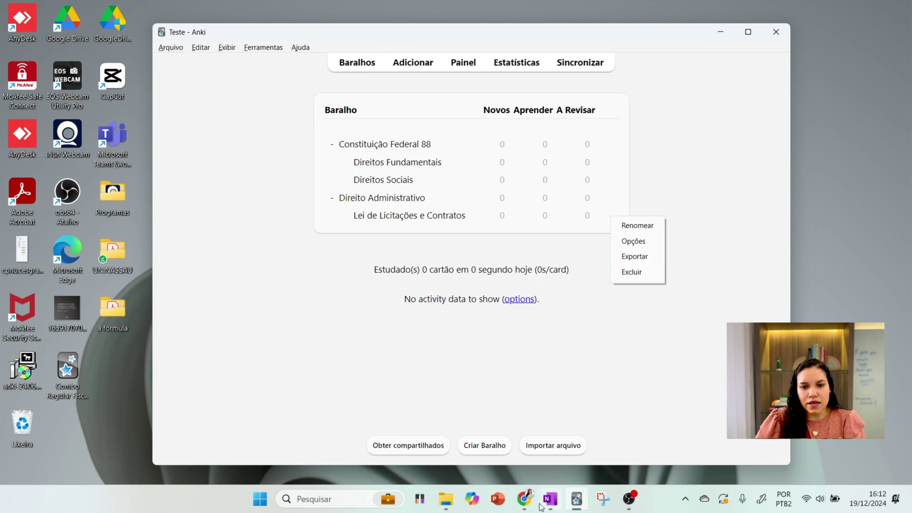
- Switch to Chrome, search Google for "cf88" and open the Planalto page with the Constitution text
click(524, 498)
click(200, 39)
text(cf88)
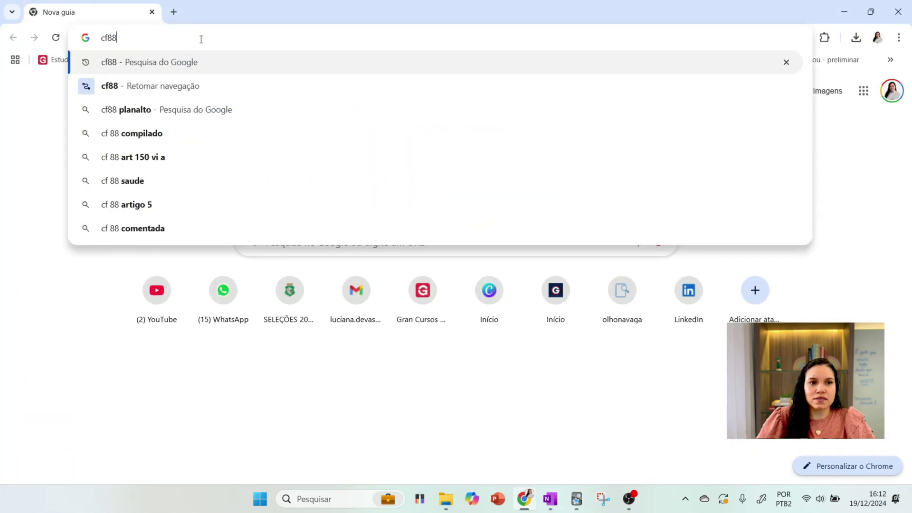
key(Return)
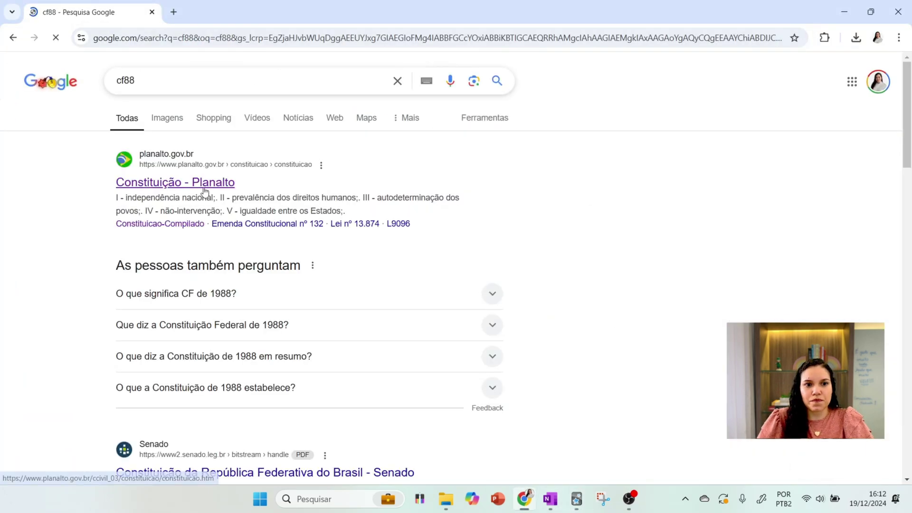
click(223, 184)
scroll(447, 196, down, 5)
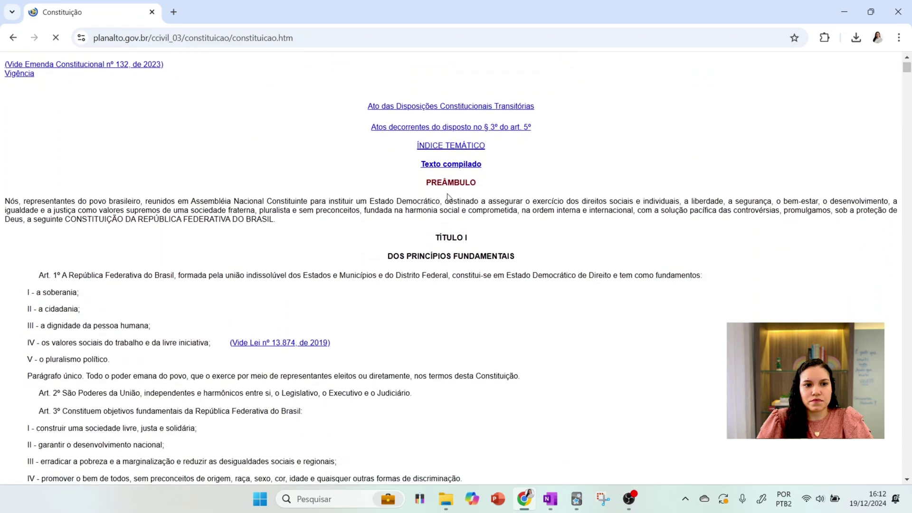
- Place the Constitution page and the Anki window side by side, and find Título II, Art. 5º in the text
drag(412, 18, 473, 43)
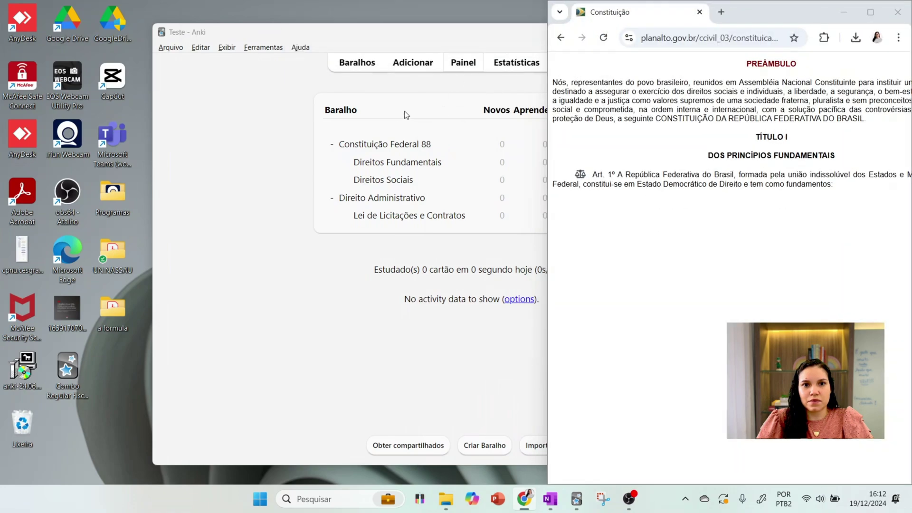
click(143, 148)
scroll(574, 196, down, 3)
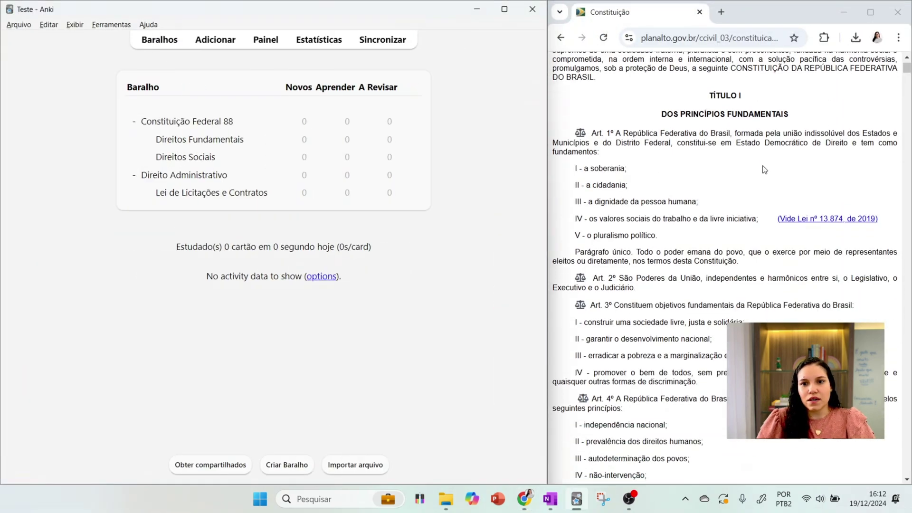
scroll(574, 196, up, 3)
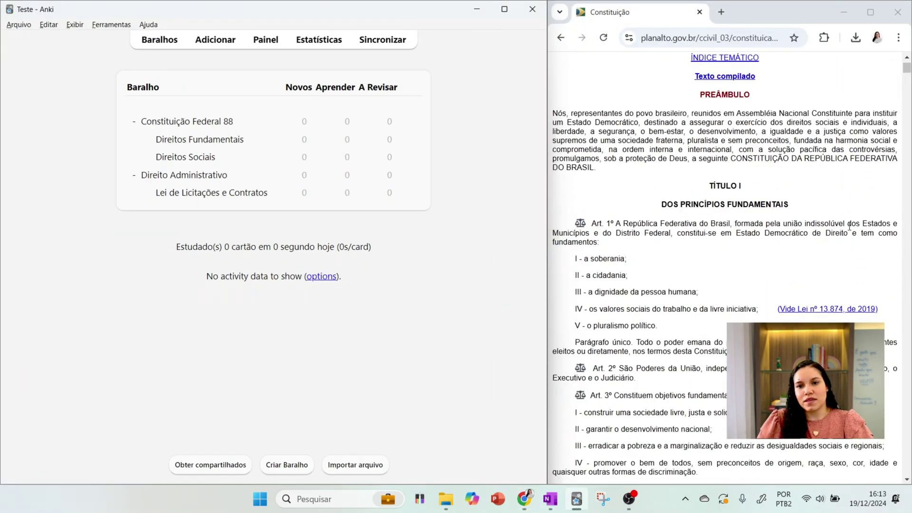
scroll(850, 227, down, 7)
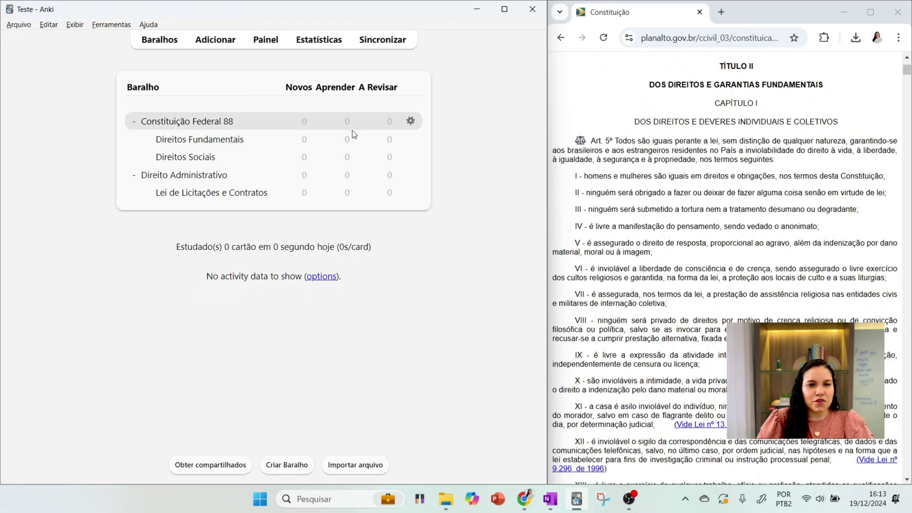
- Open the Direitos Fundamentais subdeck and start a new note for it, with the Adicionar window beside the Constitution text
click(222, 141)
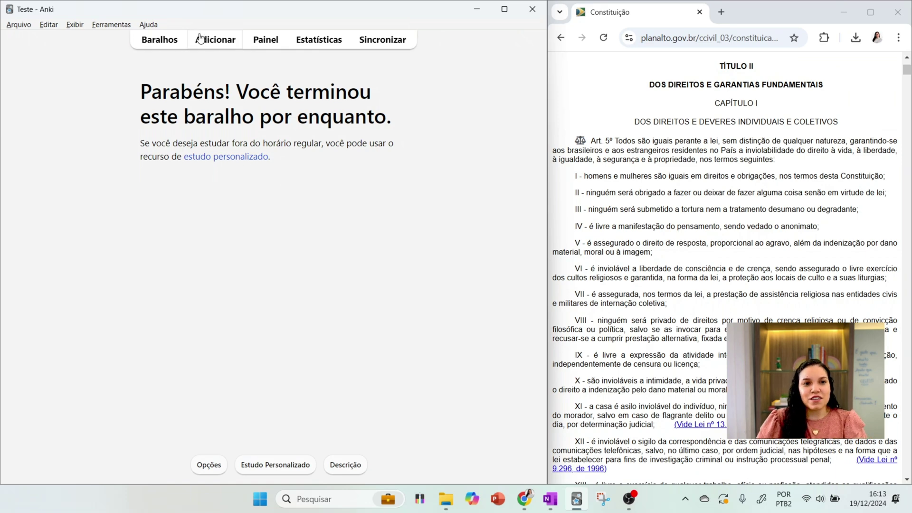
click(220, 44)
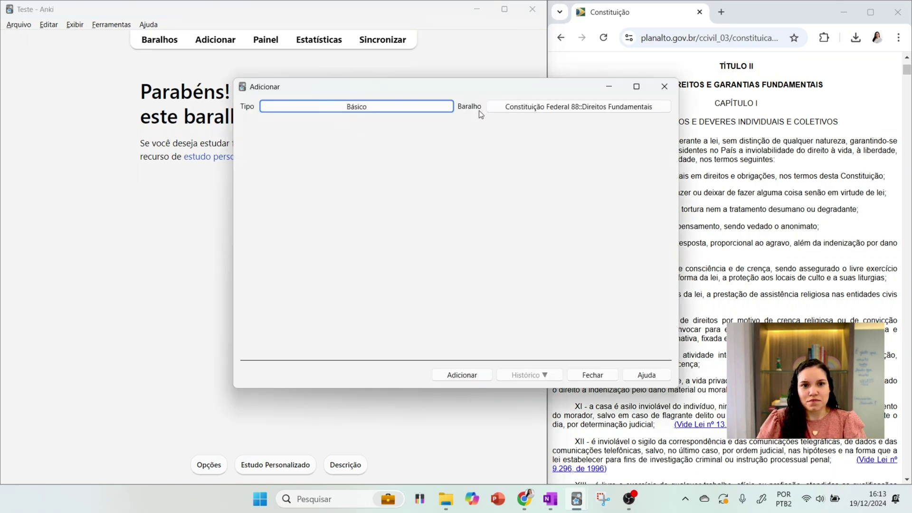
drag(491, 90, 340, 84)
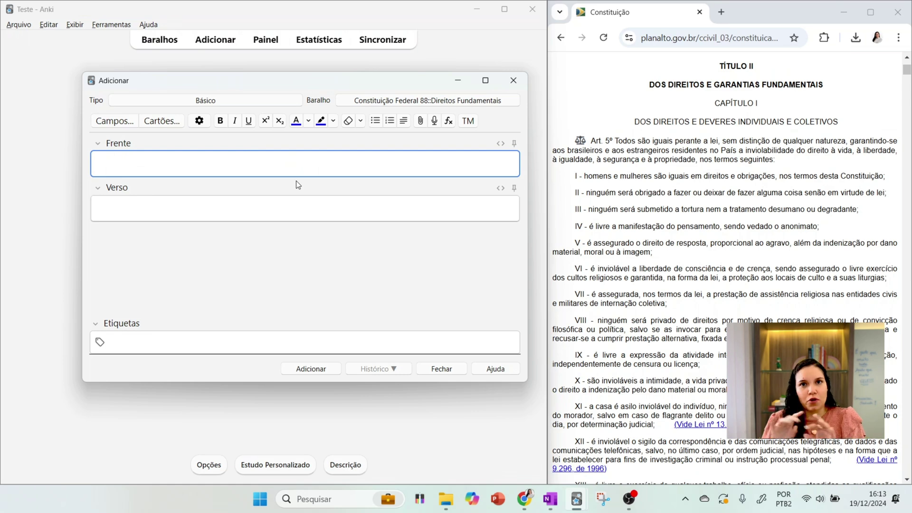
click(292, 208)
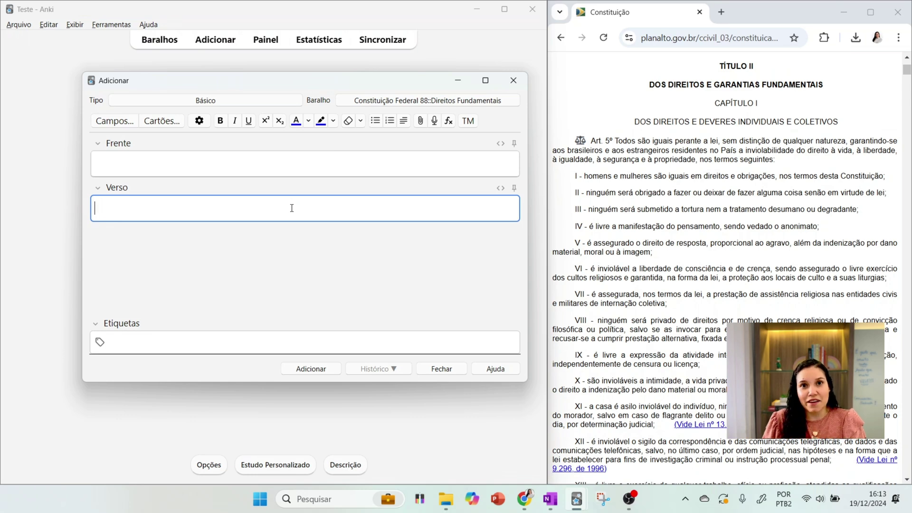
- Look through the available note types, including Omissão de Palavras, and keep Básico for the new note
click(204, 100)
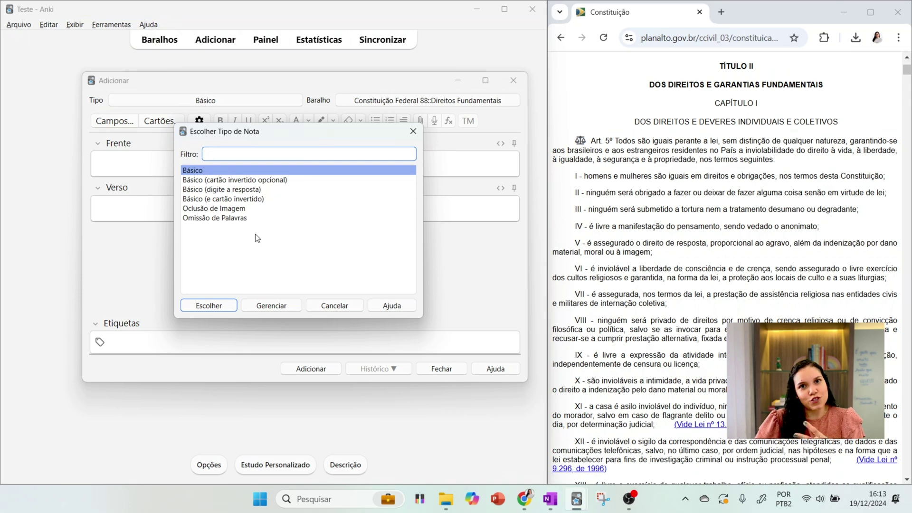
click(396, 171)
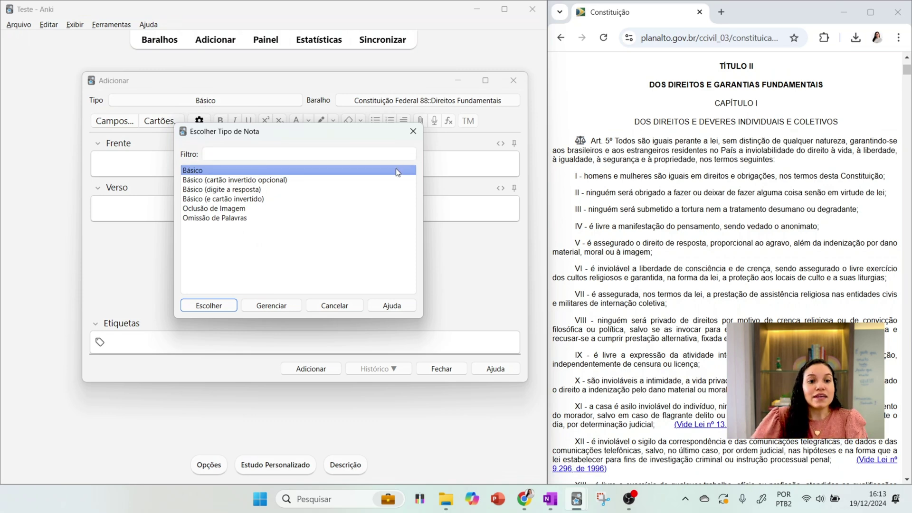
click(251, 219)
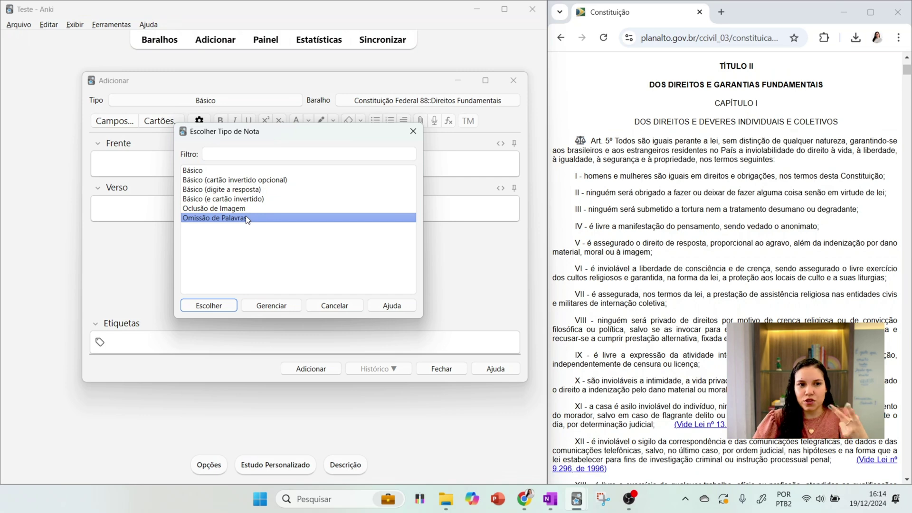
double_click(202, 170)
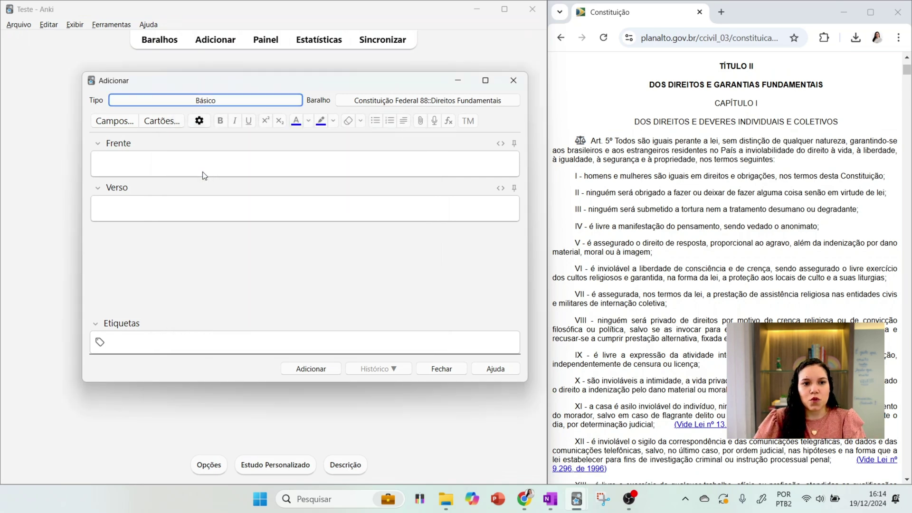
- Copy the opening sentence of Art. 5º up to "propriedade" into the note's front, and change the note type to Omissão de Palavras
drag(616, 141, 694, 161)
key(ctrl+c)
click(424, 172)
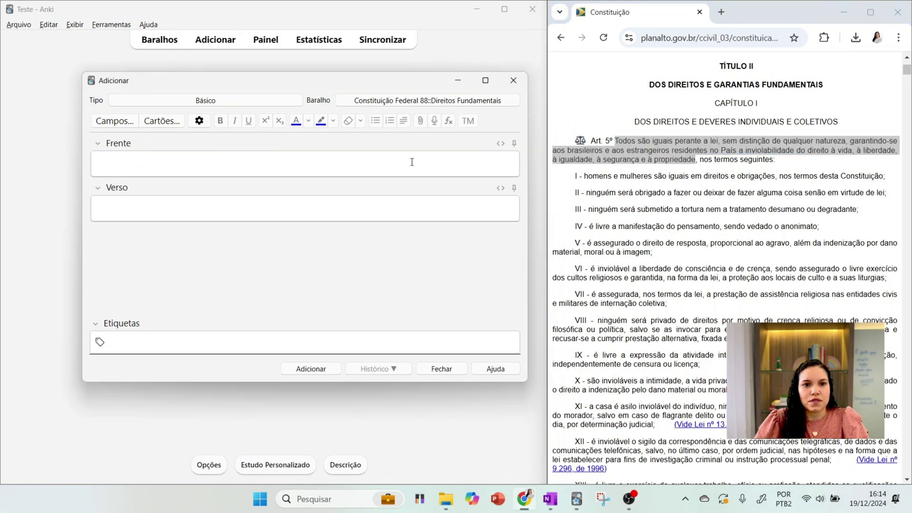
key(ctrl+v)
click(196, 99)
double_click(212, 219)
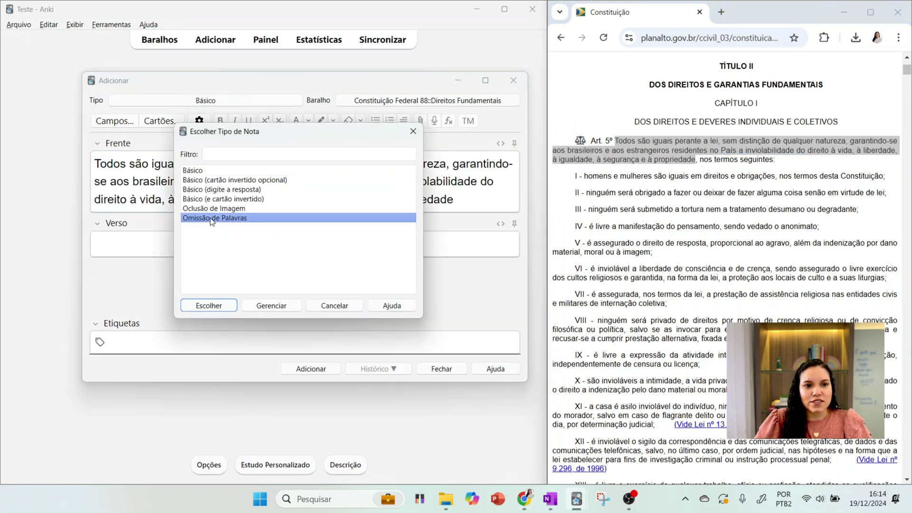
- Turn the words "iguais", "vida", "liberdade" and "igualdade" into cloze deletions that all share number c1
double_click(162, 167)
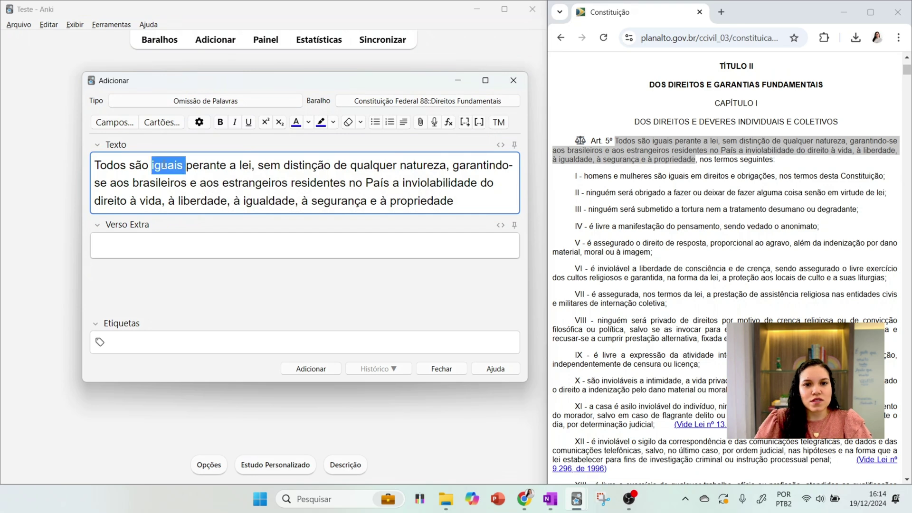
click(479, 125)
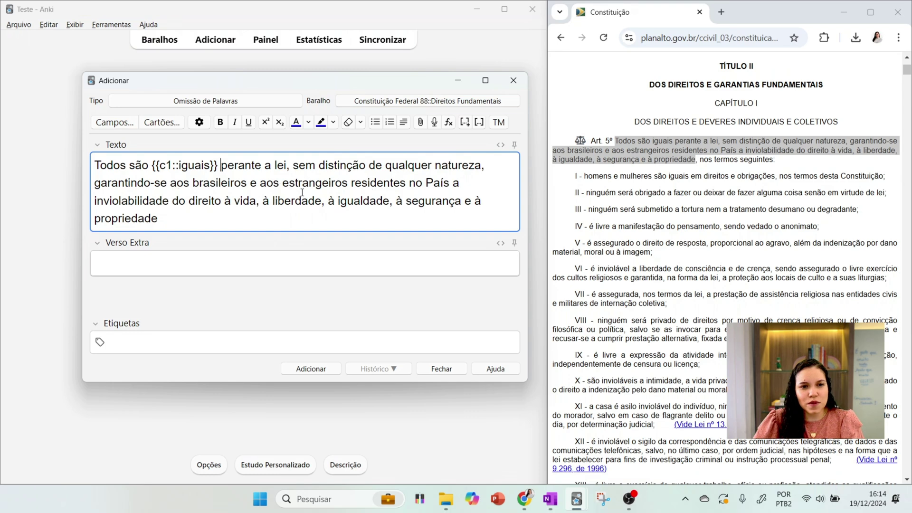
double_click(245, 202)
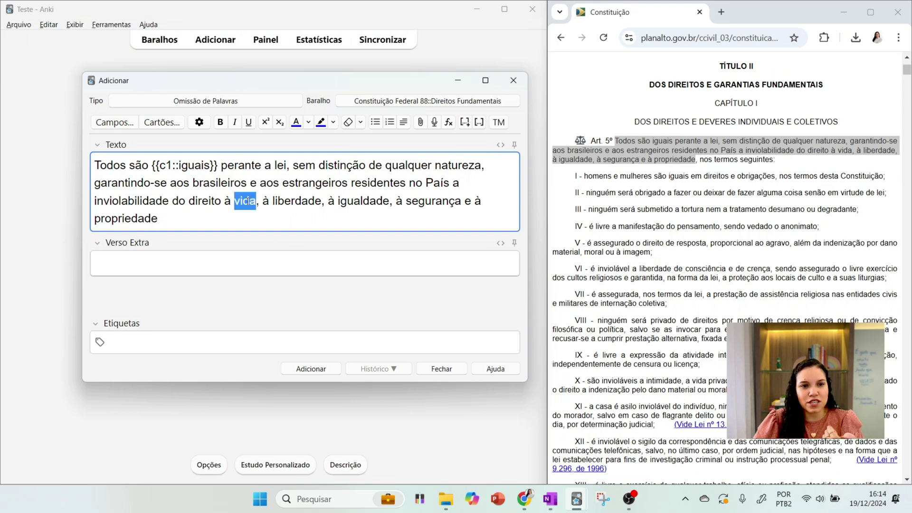
click(475, 125)
double_click(332, 201)
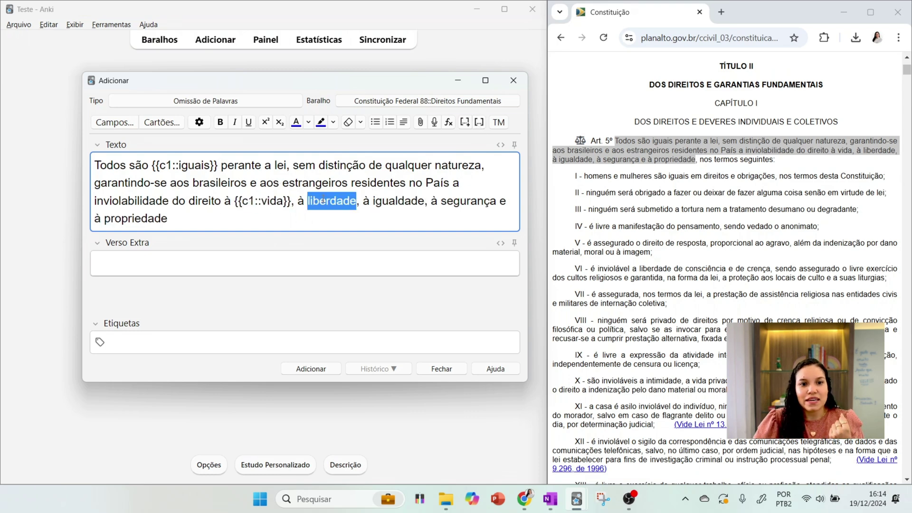
click(478, 125)
double_click(433, 201)
click(478, 125)
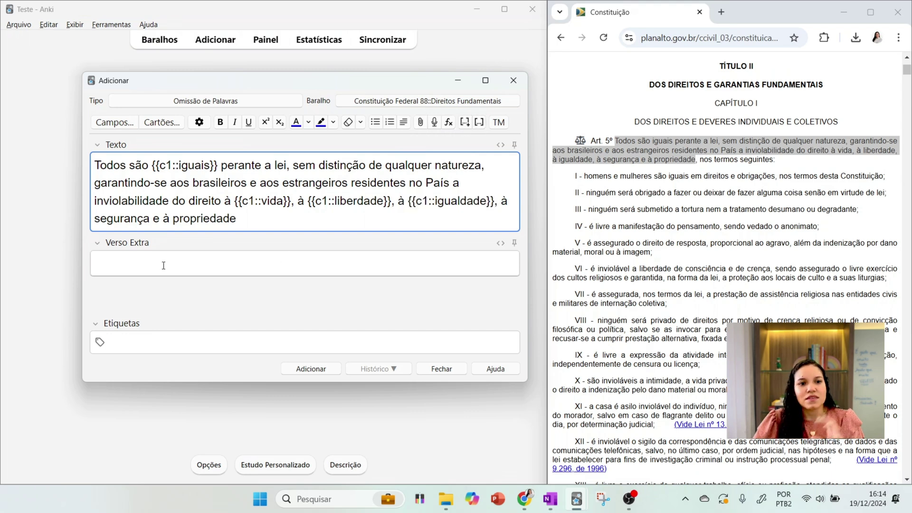
- End the cloze sentence with a period and add the note to the deck
click(244, 220)
text(.)
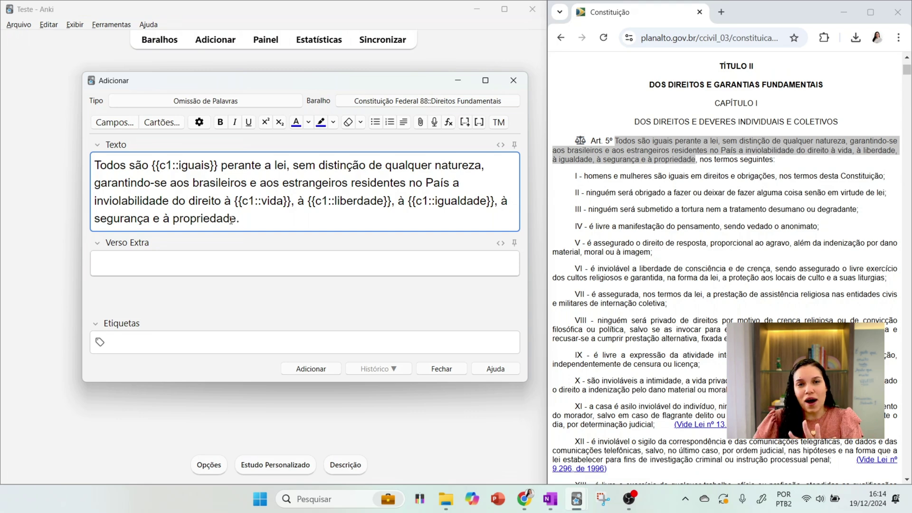
click(311, 369)
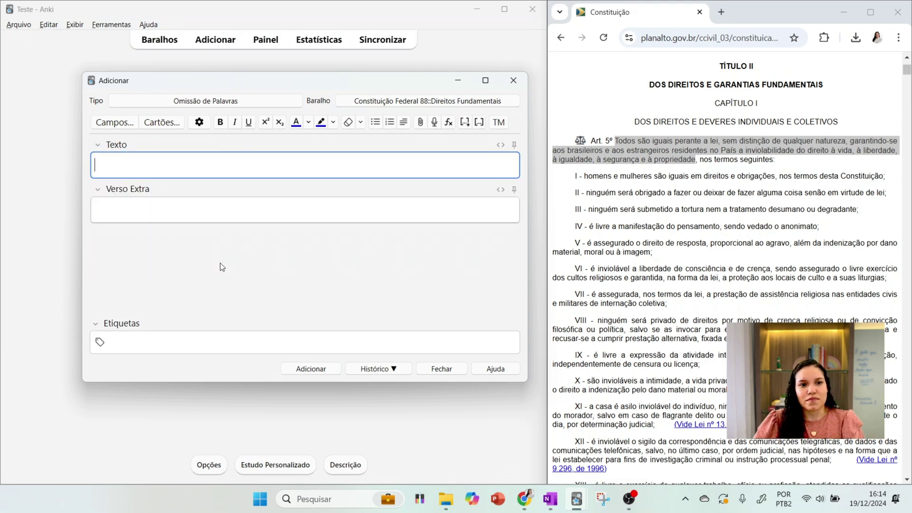
- Copy the text of item IV of Art. 5º into the new note's Texto field and capitalise its first letter as "É"
click(641, 261)
scroll(641, 261, down, 1)
drag(589, 167, 848, 172)
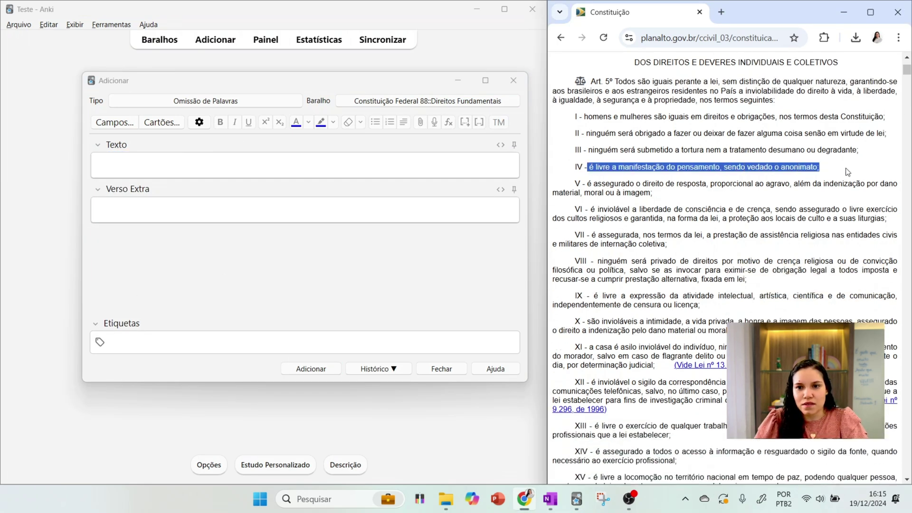
key(ctrl+c)
click(366, 177)
key(ctrl+v)
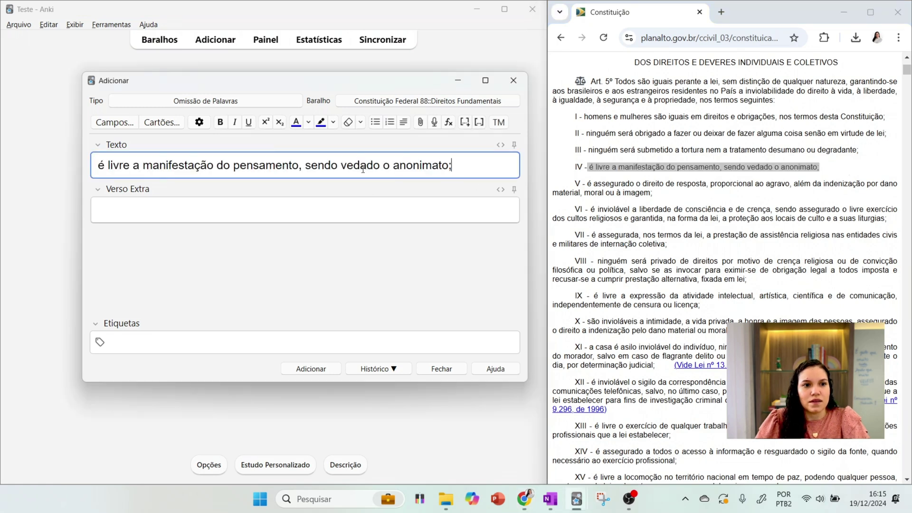
click(105, 168)
key(Caps_Lock)
key(BackSpace)
text(É)
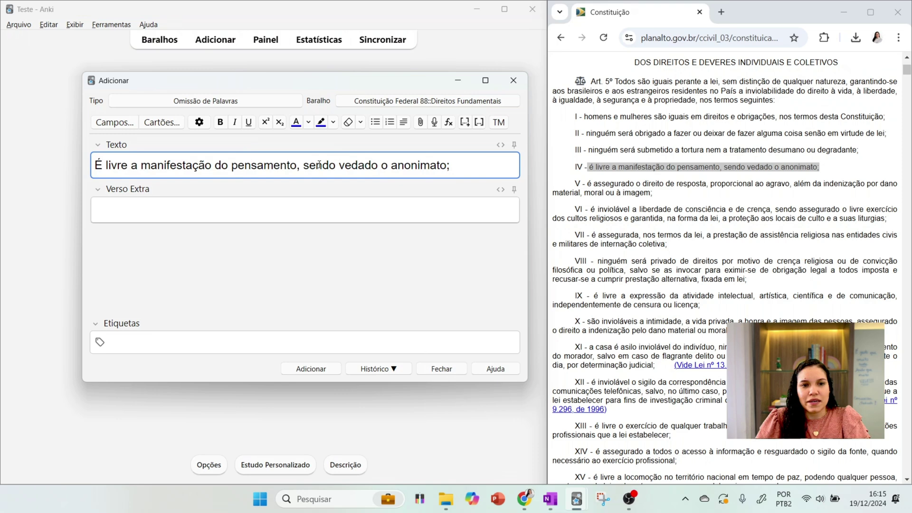
- Replace the word "vedado" with "permitido" in the item IV statement
click(339, 167)
text(ped)
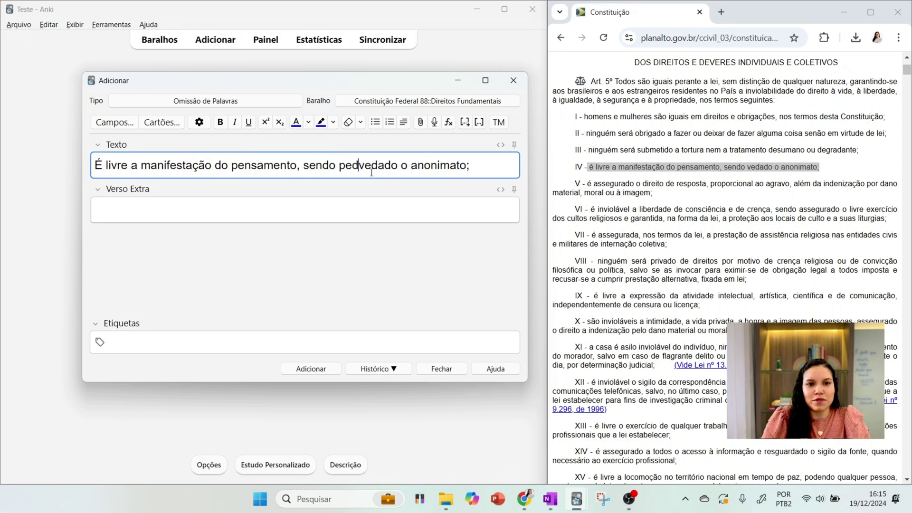
key(BackSpace)
text(rmitido)
key(Delete)
key(Delete)
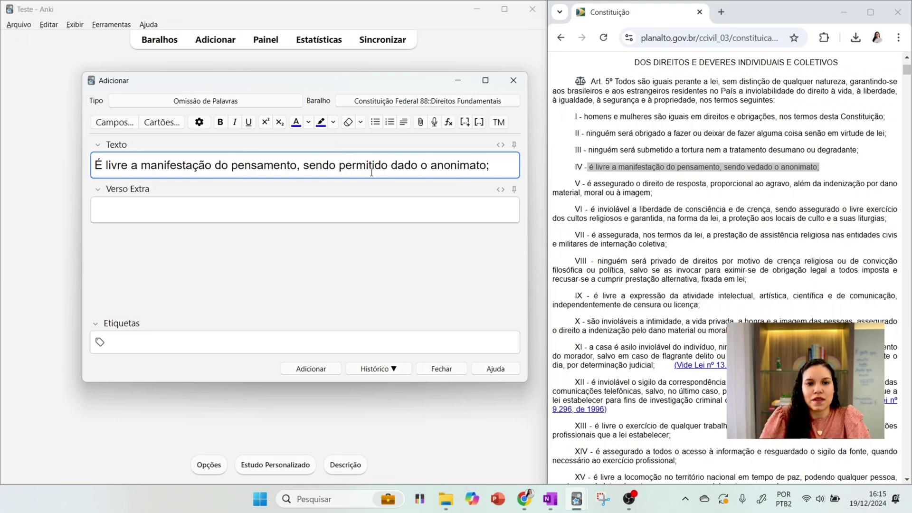
key(Delete)
key(Delete)
key(Delete)
key(Delete)
key(Delete)
- Replace the statement's closing semicolon with a period and add the line "C ou E?" below it
key(BackSpace)
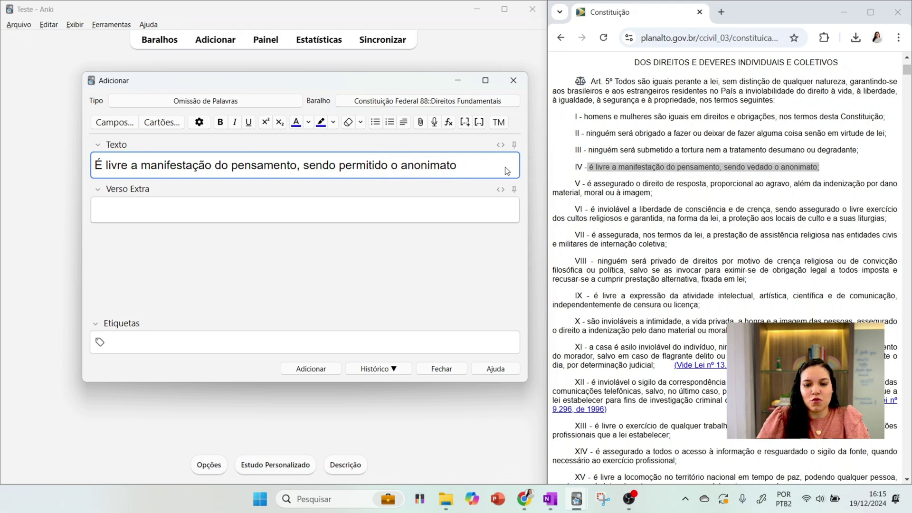
text(.)
key(Return)
text(C ou E?)
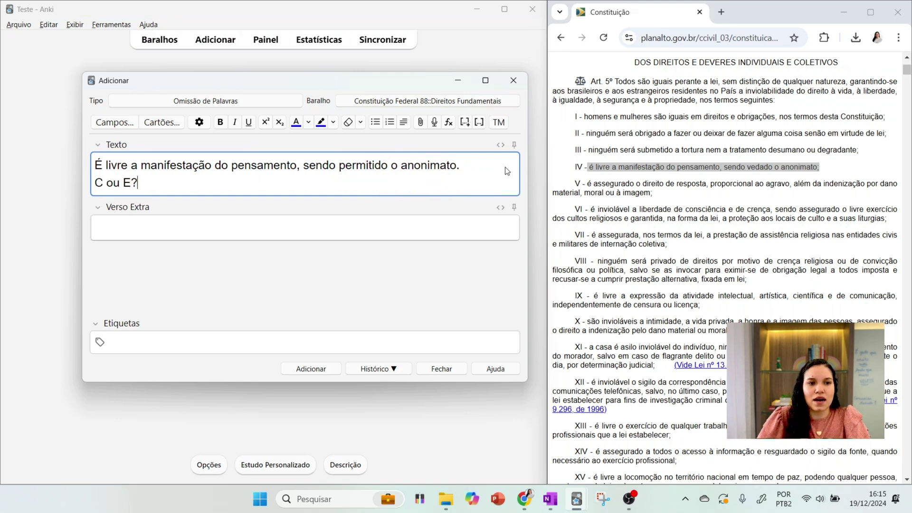
- Change the note type to Básico and enter "Errado!" on the back, followed by a blank line
click(273, 102)
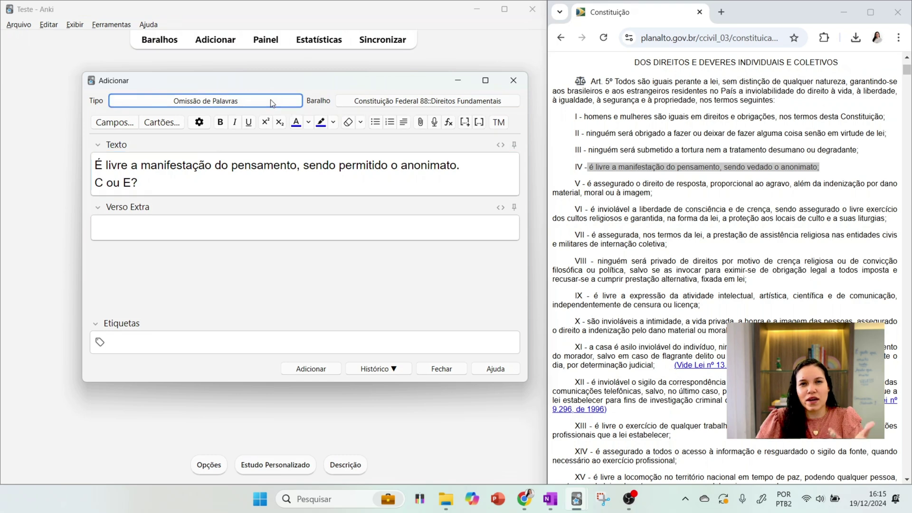
double_click(251, 170)
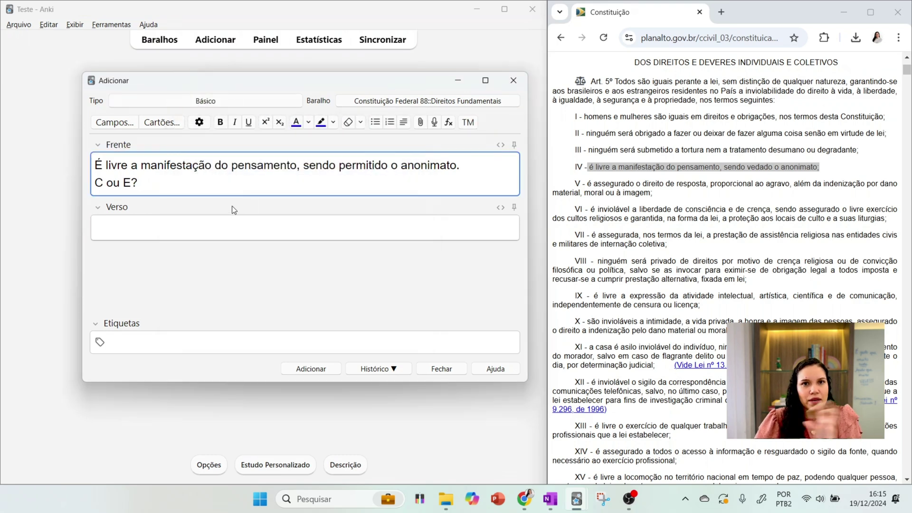
click(152, 223)
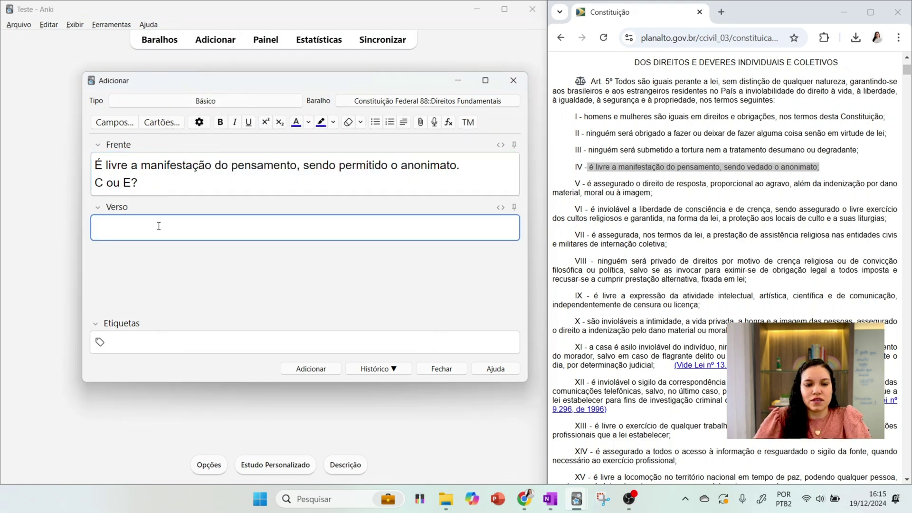
text(Errado!)
key(Return)
key(Return)
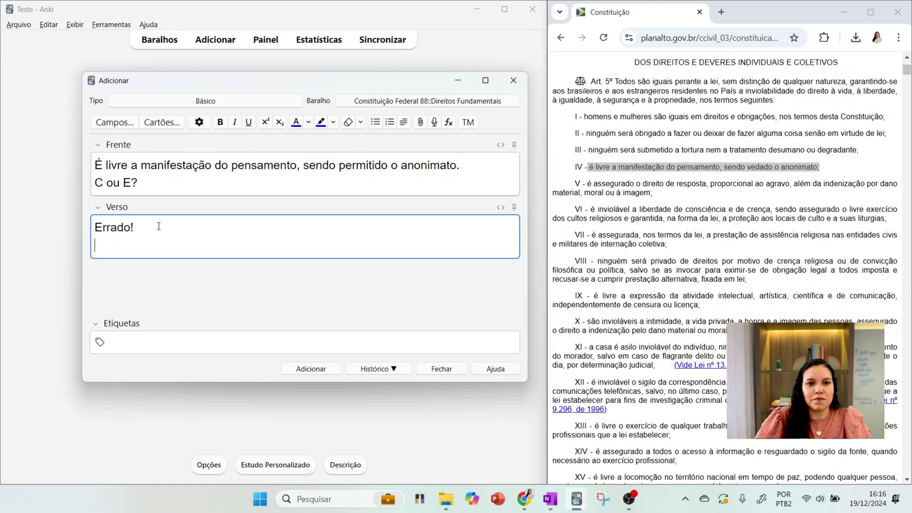
- Copy the front statement below "Errado!" on the back and replace "permitido" with "VEDADO"
drag(480, 165, 48, 163)
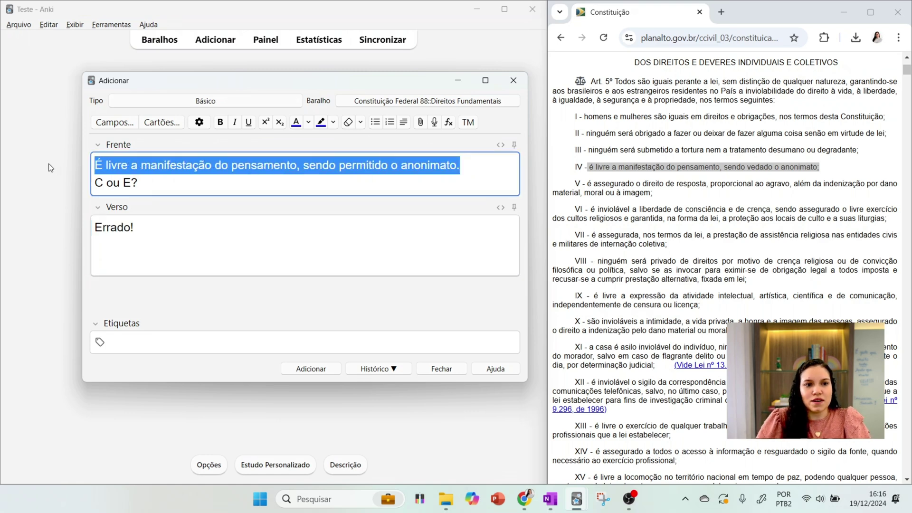
click(151, 256)
key(ctrl+v)
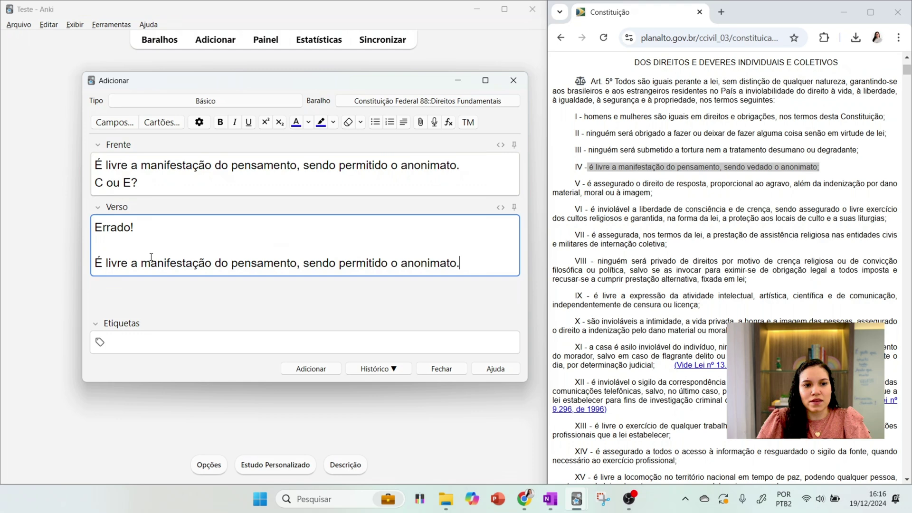
double_click(381, 265)
key(Caps_Lock)
text(VEDADO)
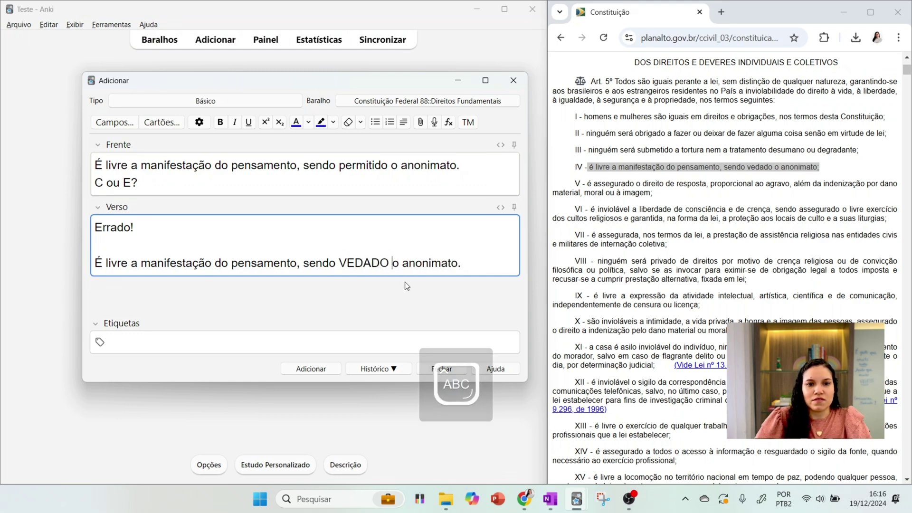
- Format the word "VEDADO" on the back of the card as bold and underlined
double_click(364, 263)
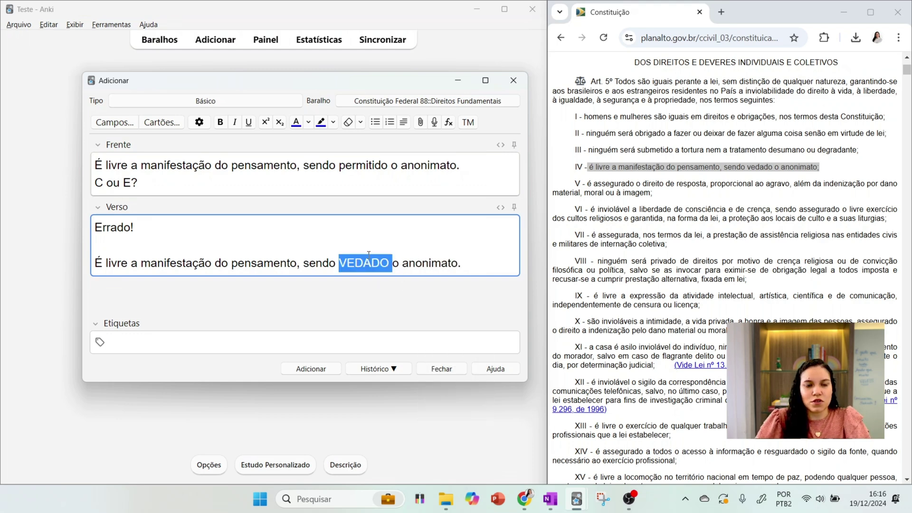
click(220, 124)
click(341, 262)
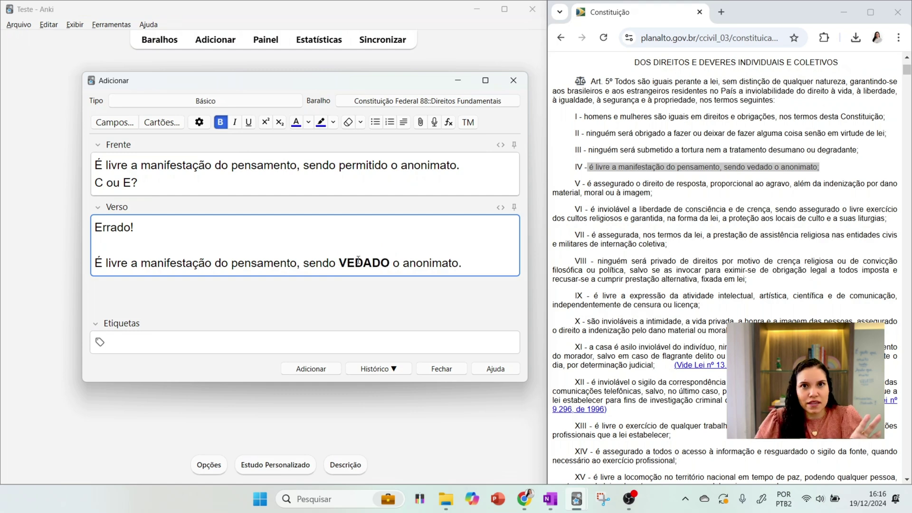
double_click(358, 261)
click(247, 123)
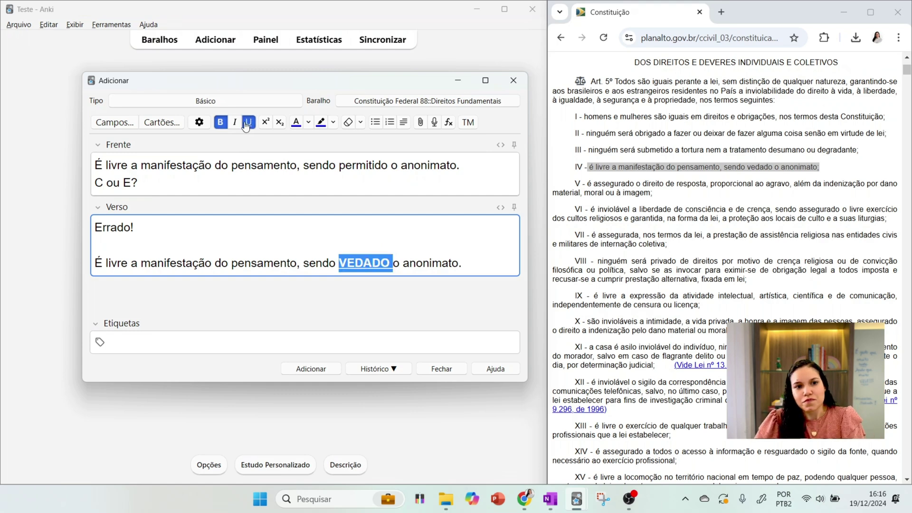
click(236, 123)
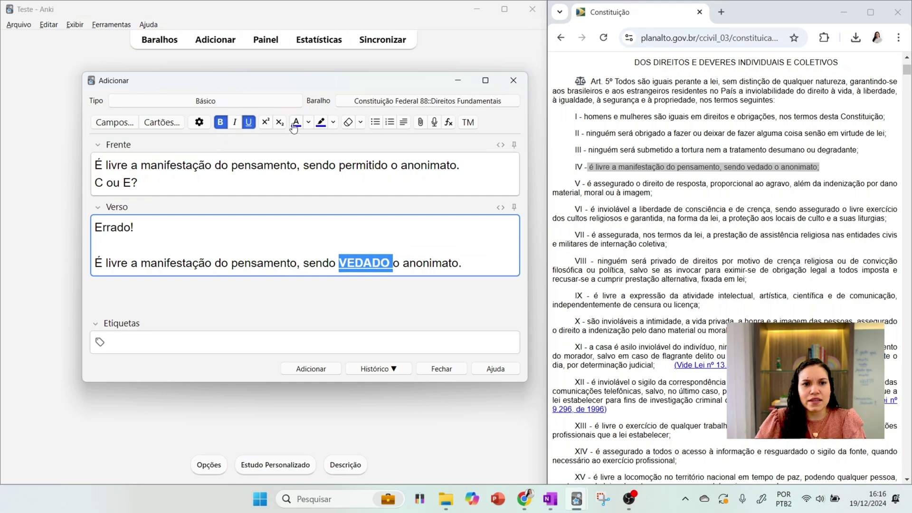
- Set the text colour of the word "VEDADO" on the back of the card to purple
click(308, 122)
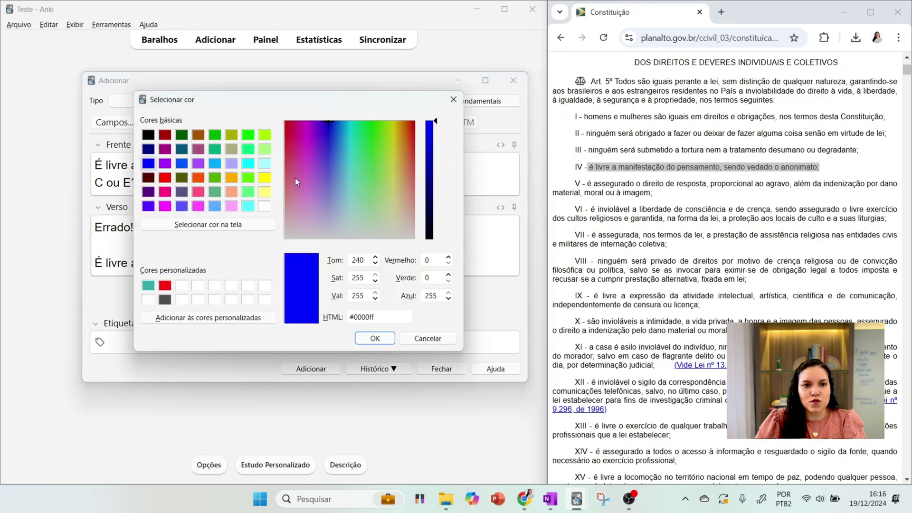
click(165, 149)
click(375, 338)
- Highlight the word "VEDADO" on the back of the card in yellow (#ffff00)
drag(390, 263, 338, 263)
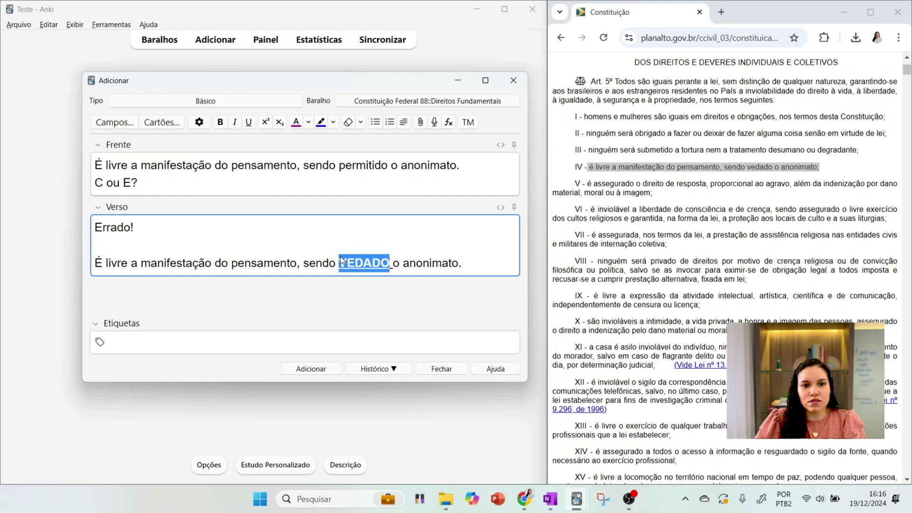
click(333, 123)
click(266, 178)
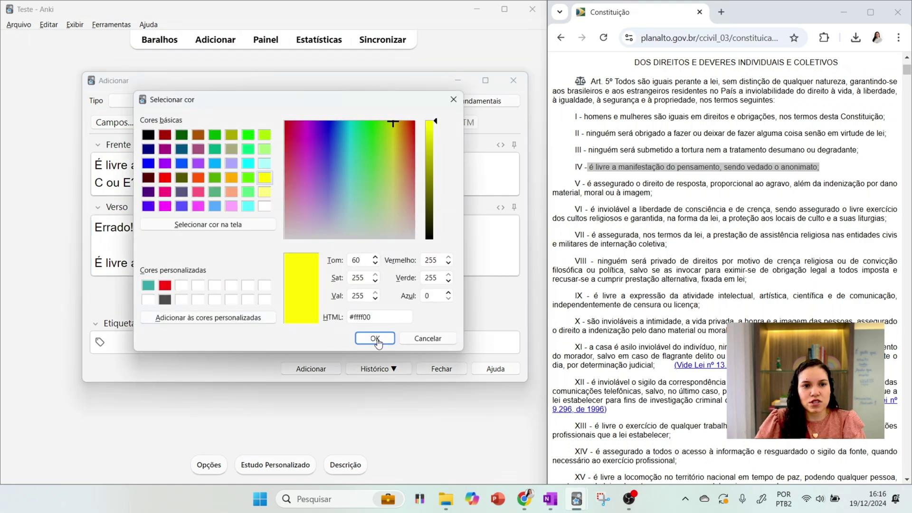
click(375, 338)
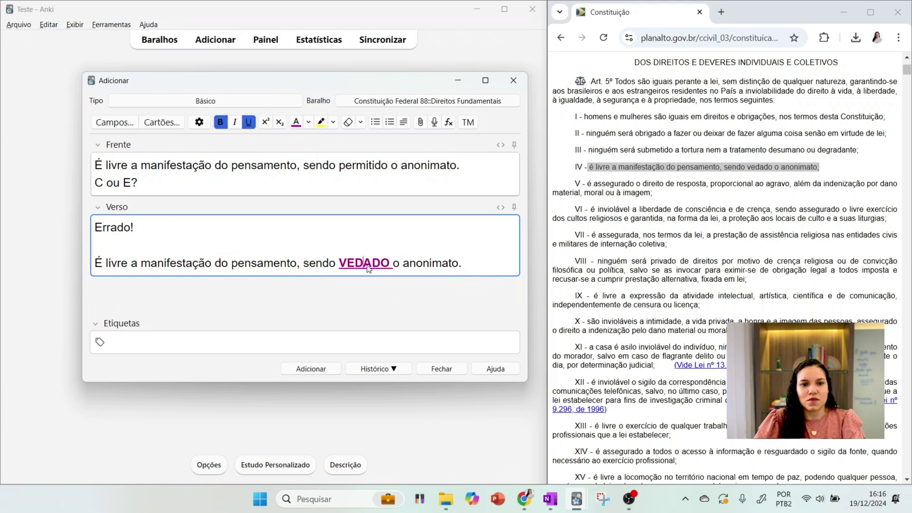
click(321, 122)
click(492, 299)
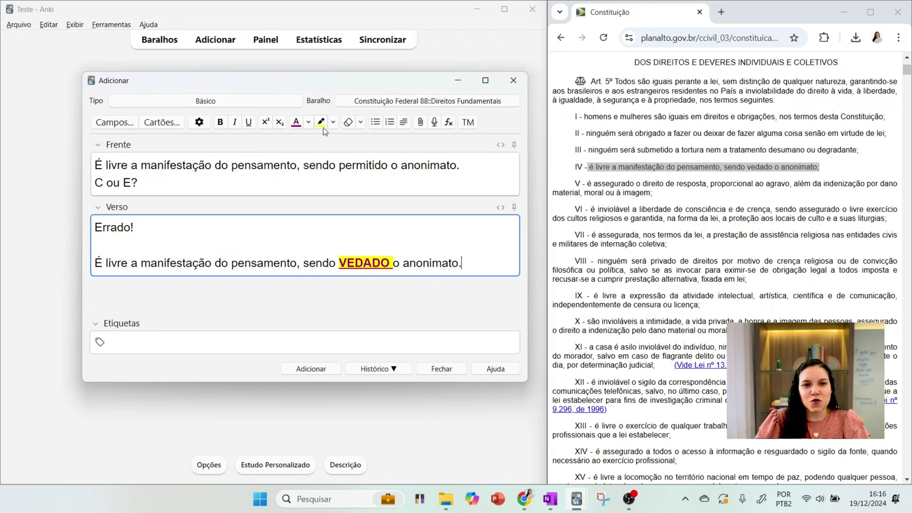
- Colour "Errado!" on the back red (#ff0000), then add the card and close the note editor
drag(167, 232, 158, 201)
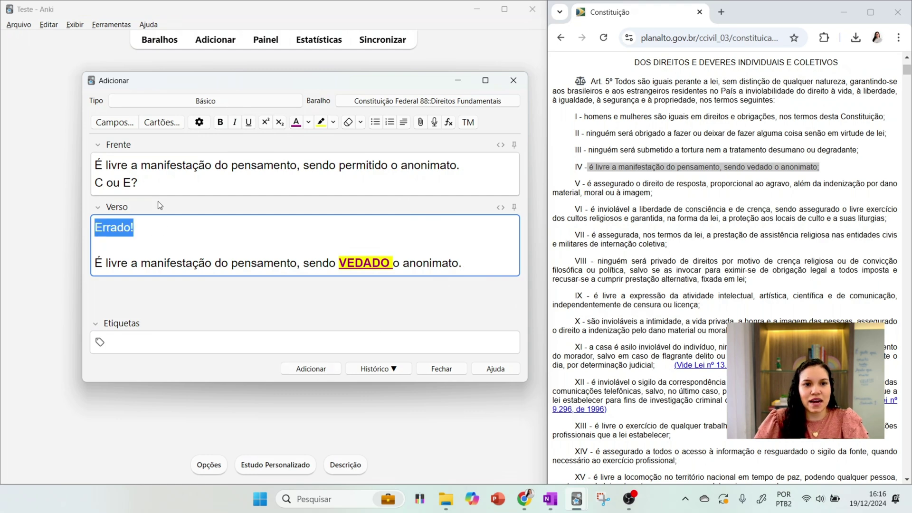
click(308, 122)
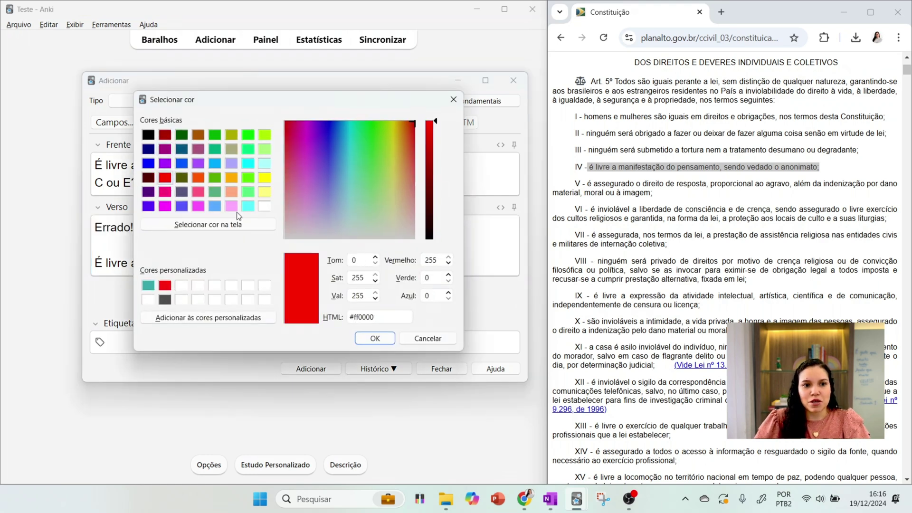
click(375, 338)
click(181, 264)
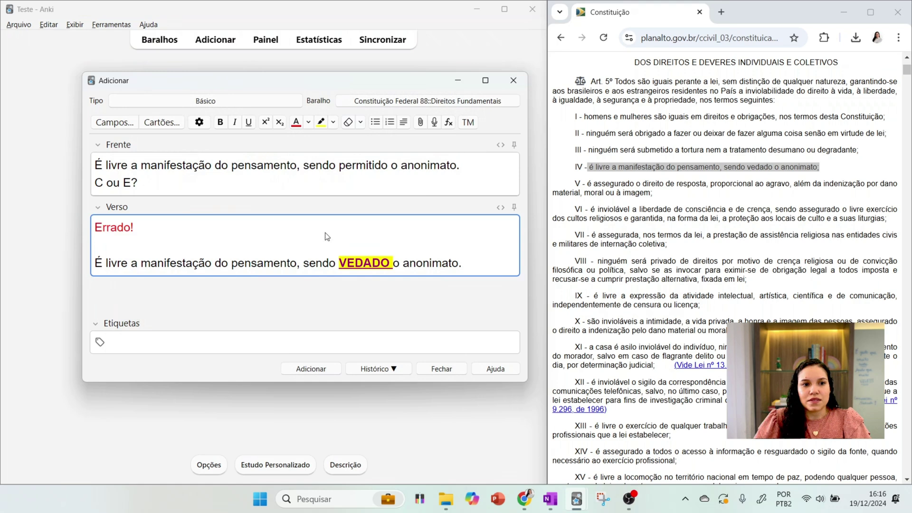
click(315, 369)
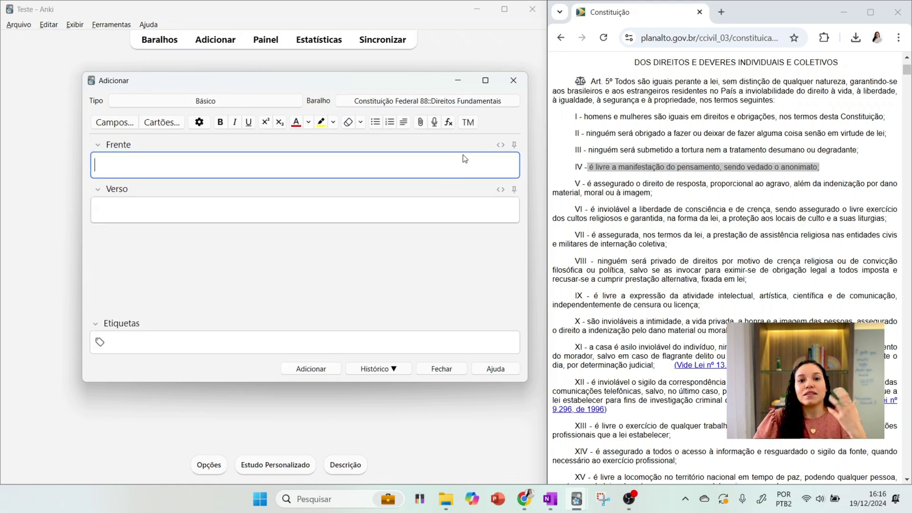
click(512, 82)
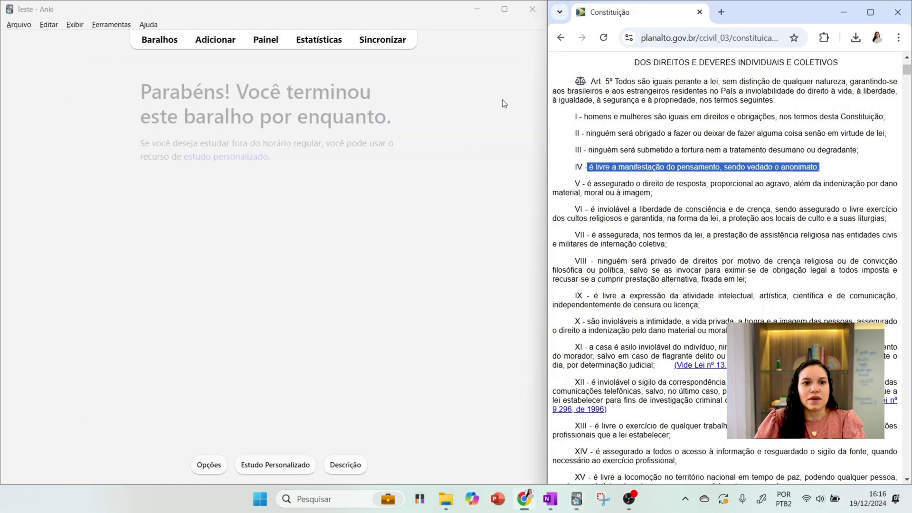
- Start studying the Direitos Fundamentais deck, reveal the cloze card's answer and rate it Difícil
click(159, 41)
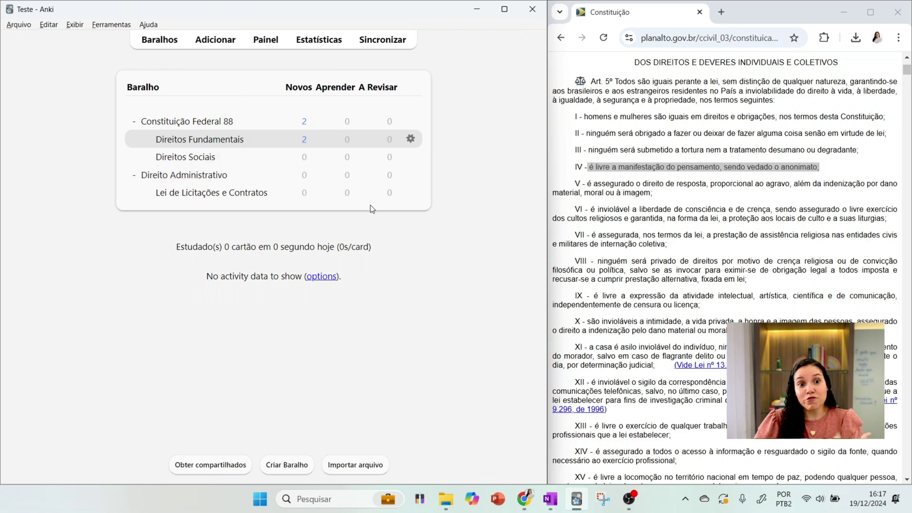
click(235, 145)
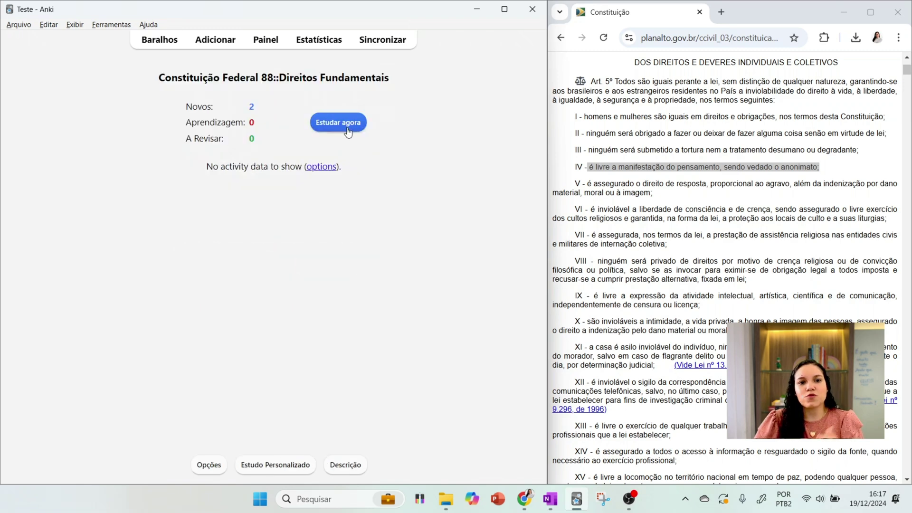
click(347, 129)
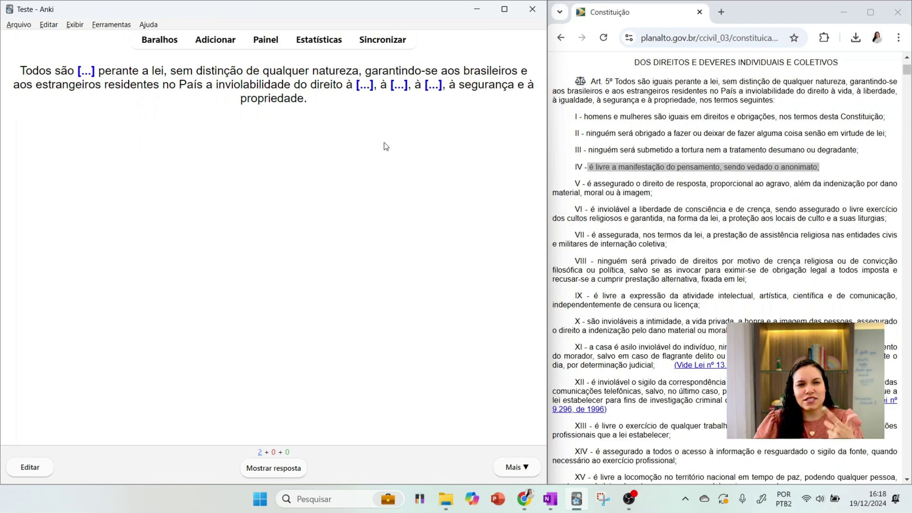
click(291, 469)
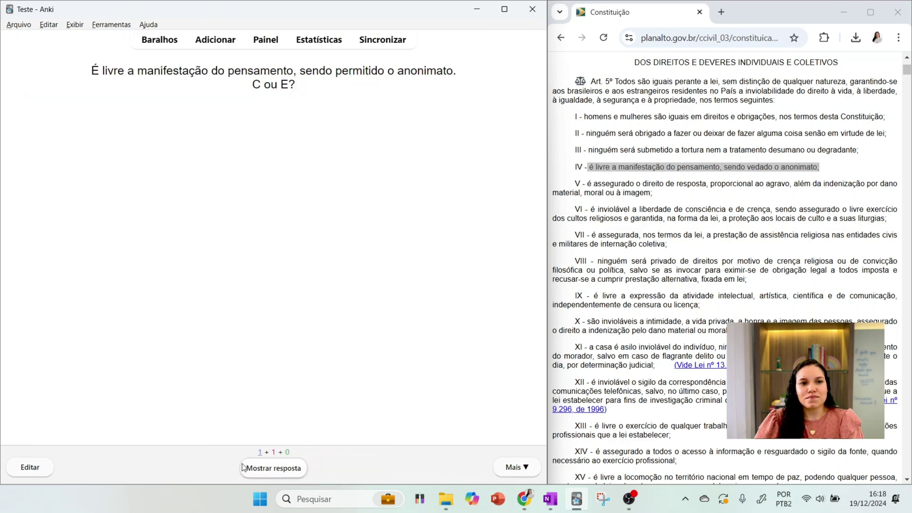
click(260, 468)
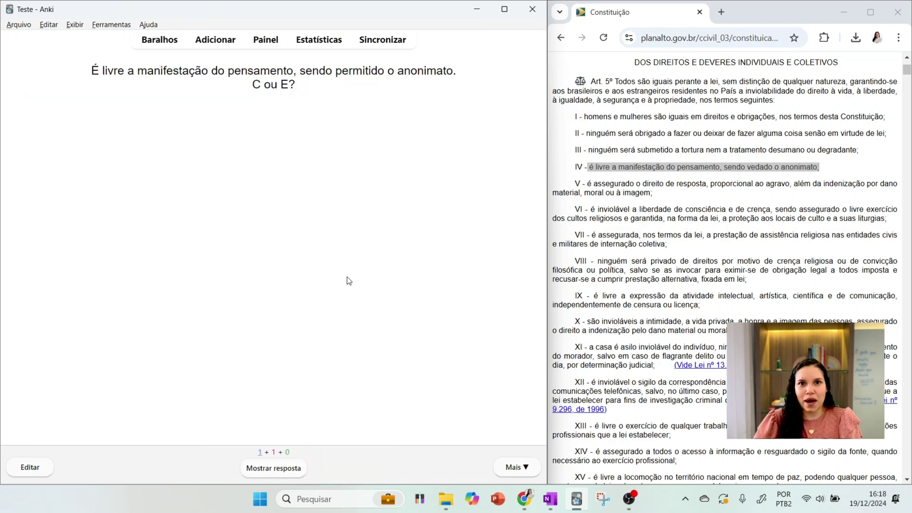
- Reveal the answers of the "C ou E?" card and the repeated cloze card, rating each one Fácil
click(292, 470)
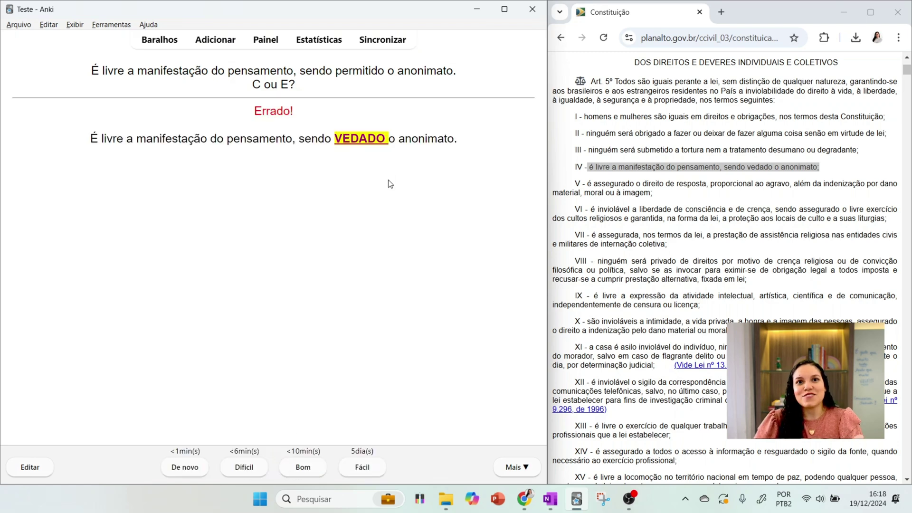
click(357, 471)
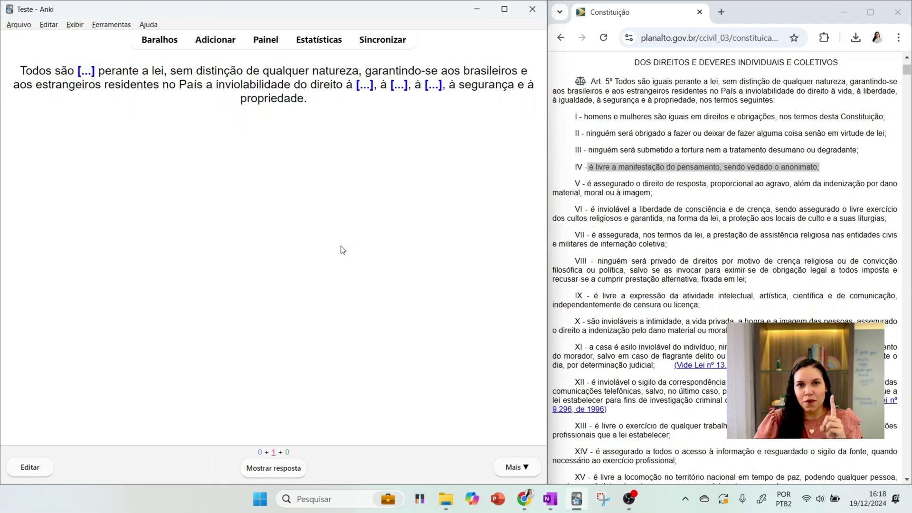
click(274, 470)
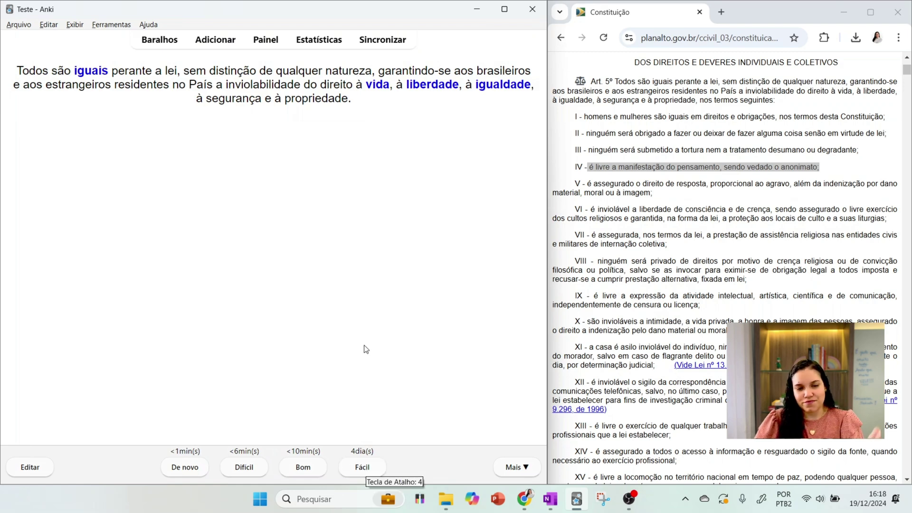
click(355, 469)
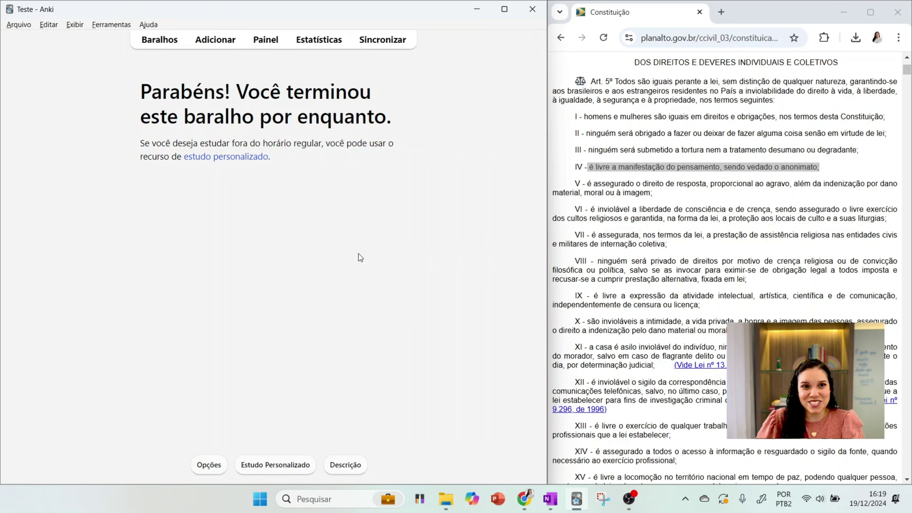
- Return to the Direitos Fundamentais deck and start a new Básico note in it
click(155, 39)
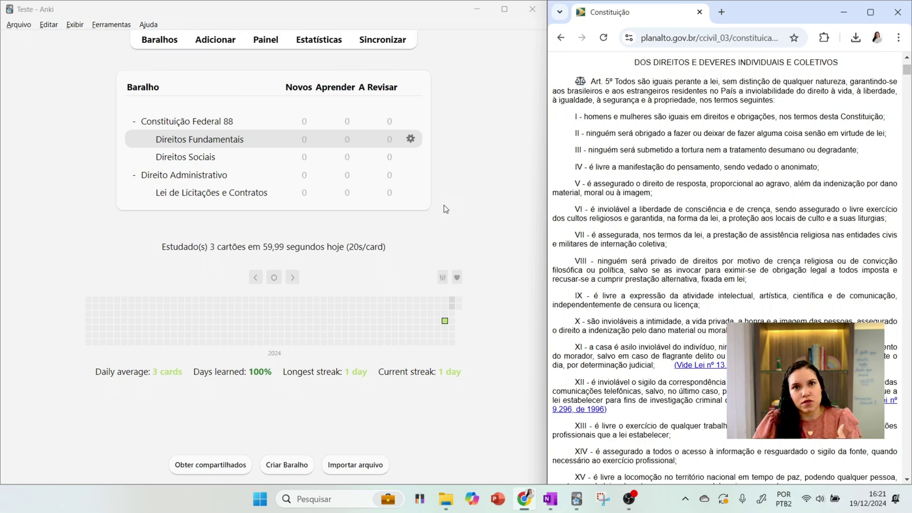
click(213, 142)
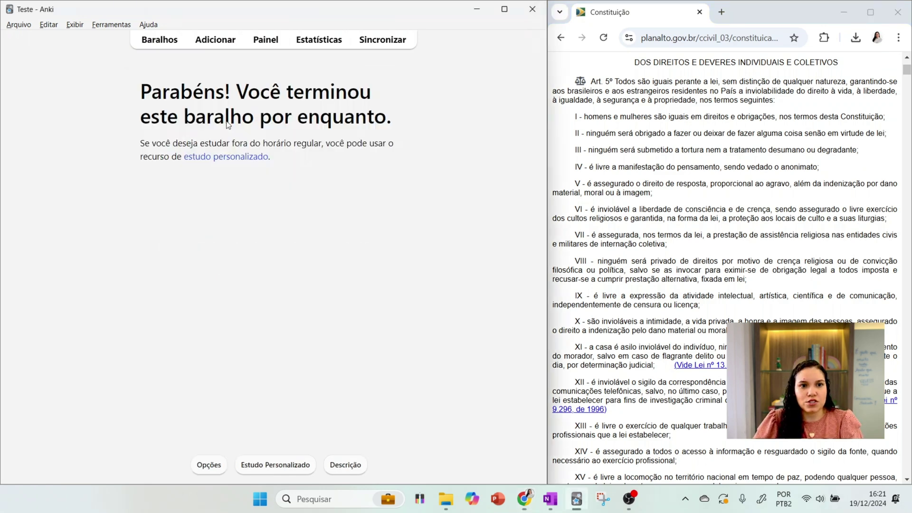
click(222, 48)
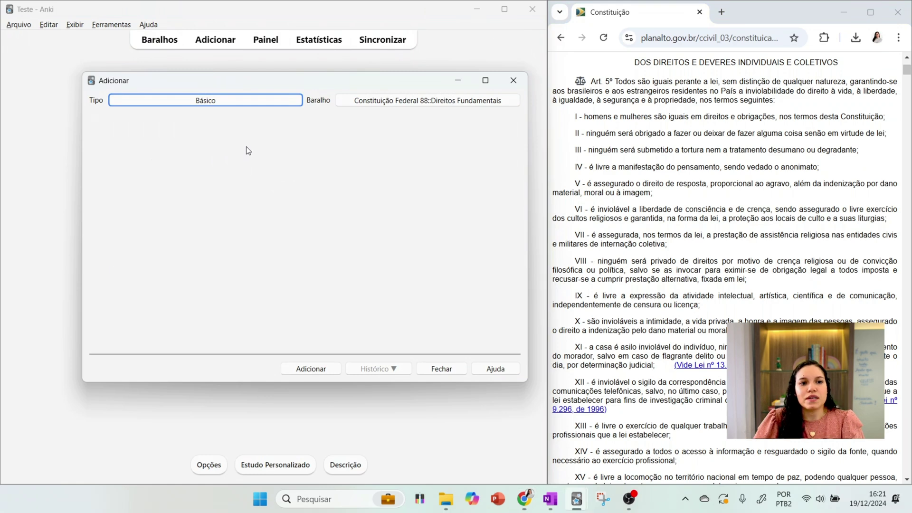
click(215, 208)
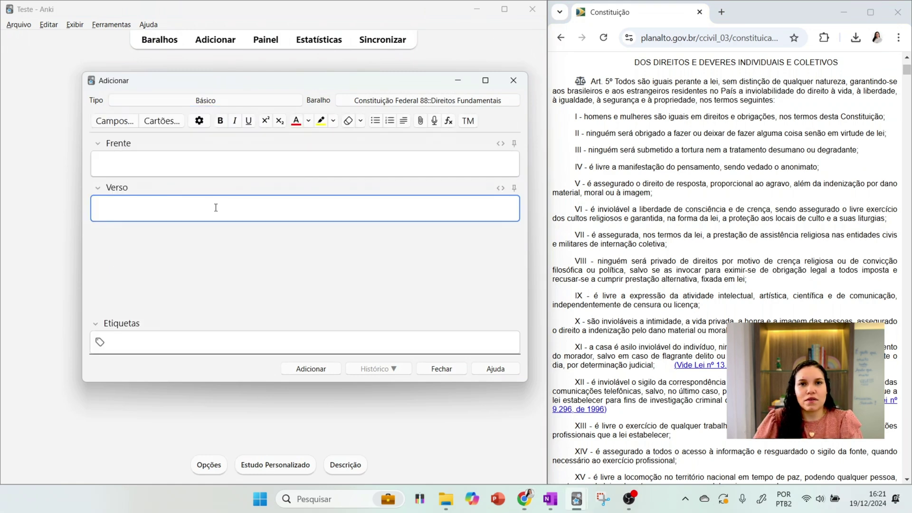
- Search Google Images for "flor" in a new browser tab and copy the picture of the white and pink daisy
click(721, 12)
text(flor)
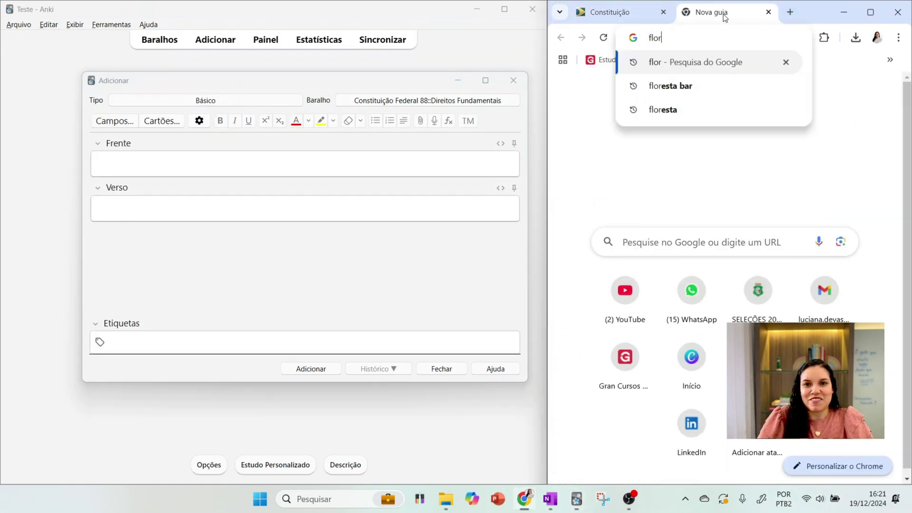
key(Return)
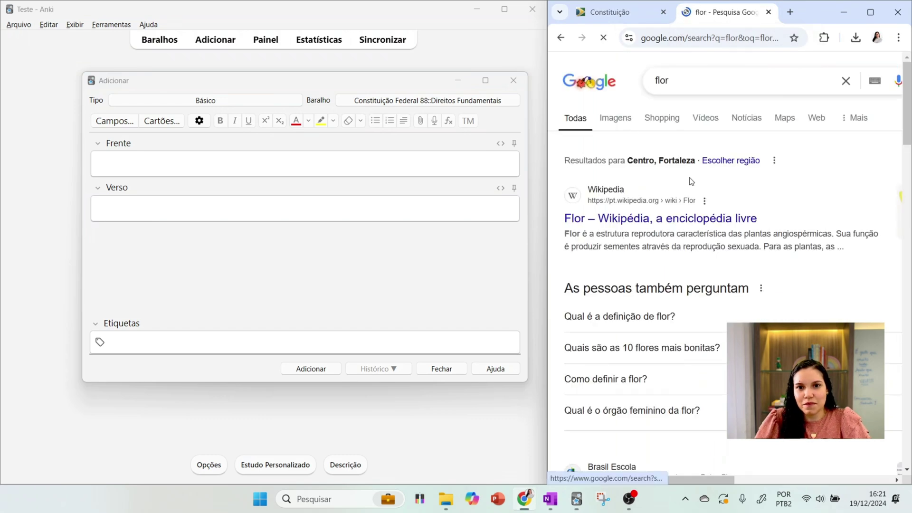
click(614, 118)
right_click(664, 238)
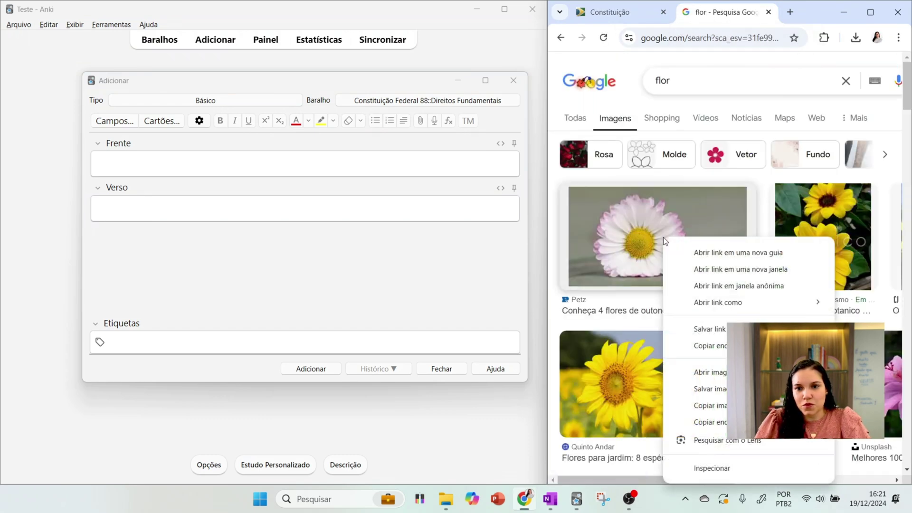
click(710, 406)
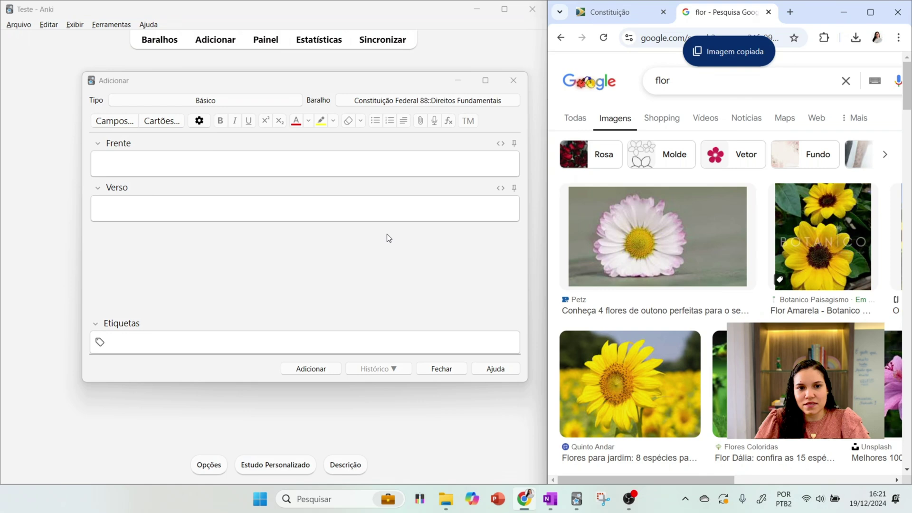
- Paste the copied flower picture on the back of the note and enlarge it to about 1.4 times its actual size
click(192, 212)
key(ctrl+v)
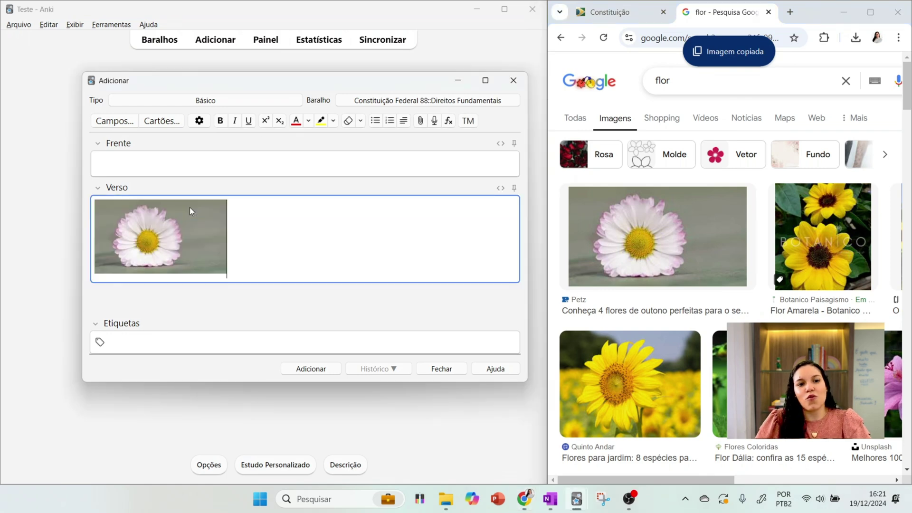
click(180, 248)
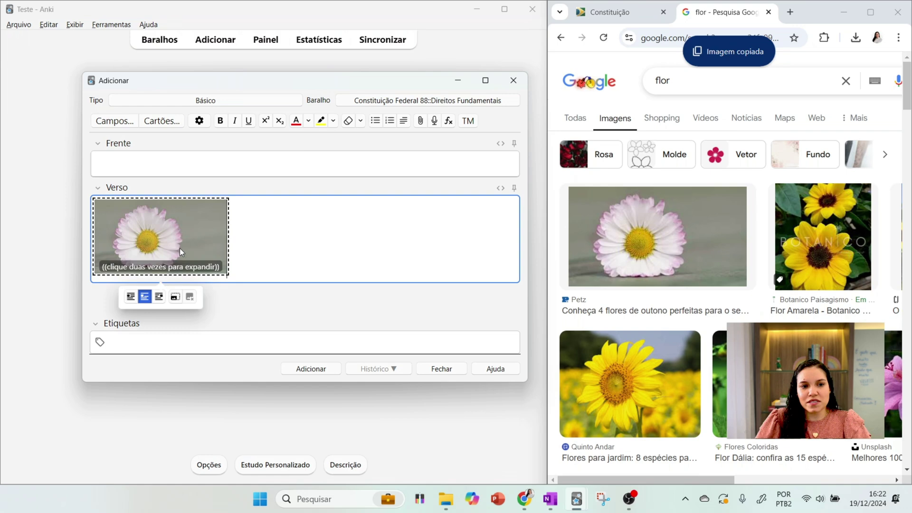
click(175, 297)
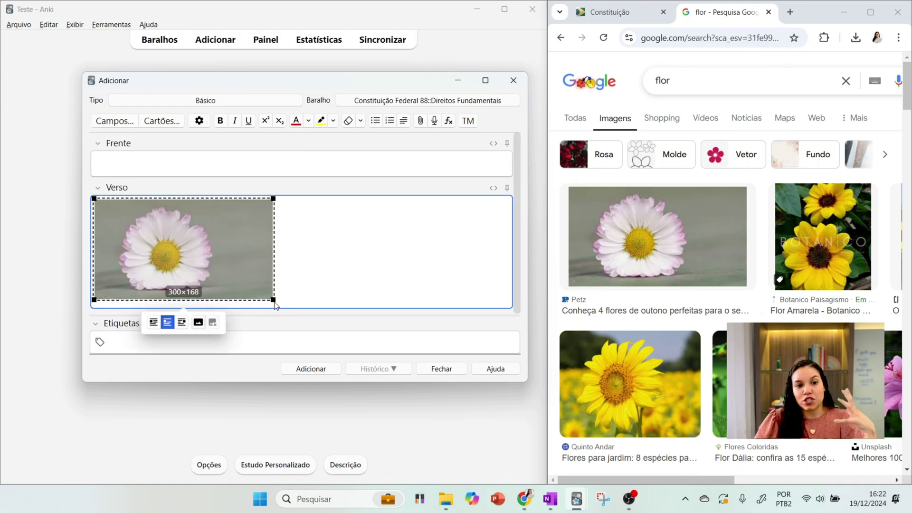
drag(273, 300, 348, 316)
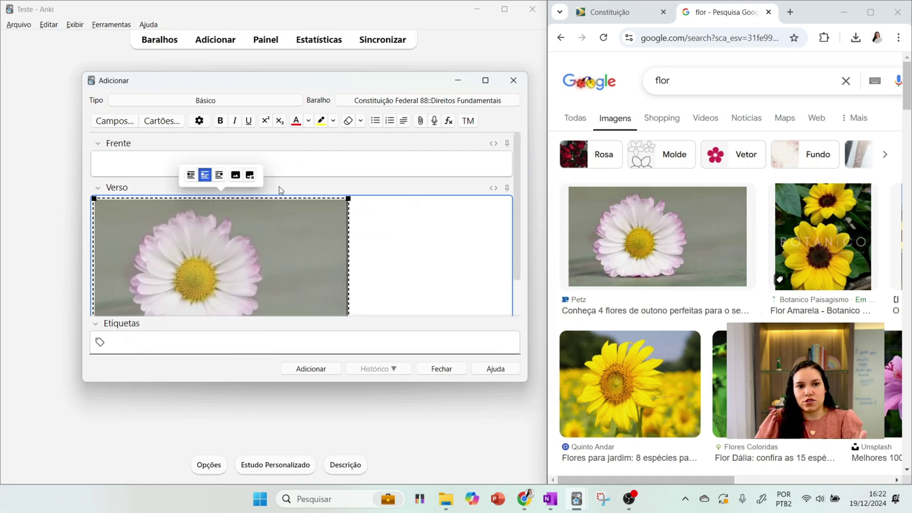
- Enter "Teste" on the front, add the flower card to the deck and close the note editor
click(350, 175)
text(Teste)
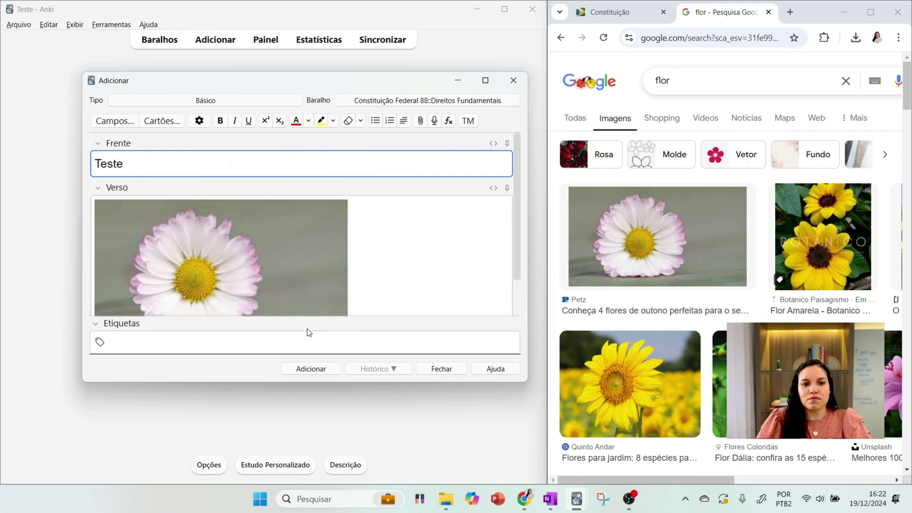
click(313, 370)
click(514, 81)
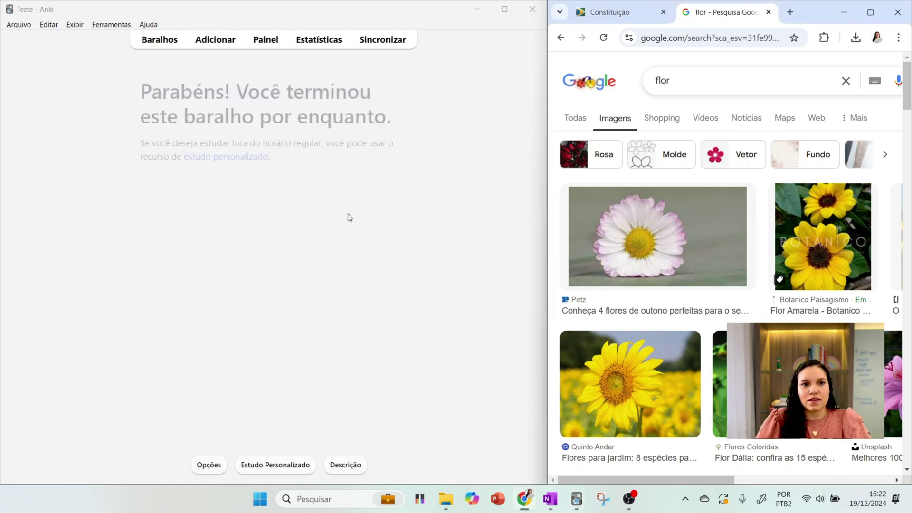
- Start studying the Direitos Fundamentais deck to view the front of the "Teste" card
click(167, 44)
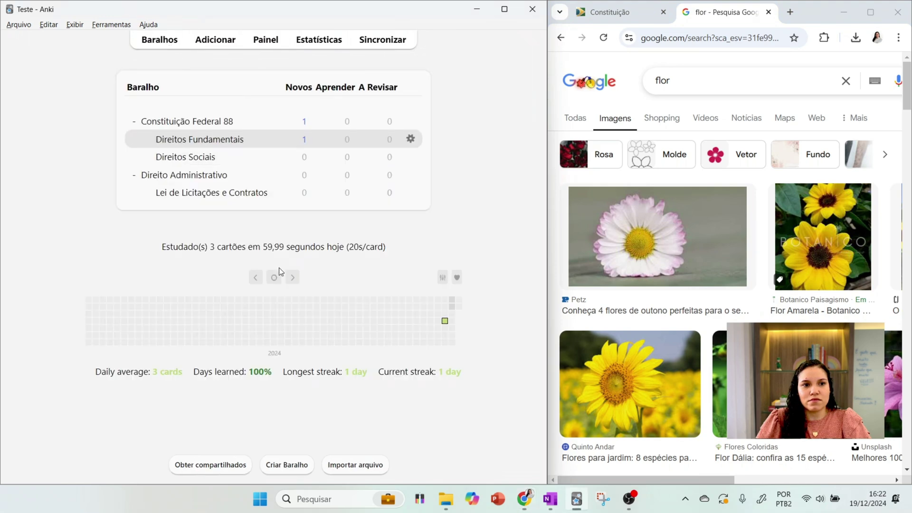
click(202, 139)
click(350, 129)
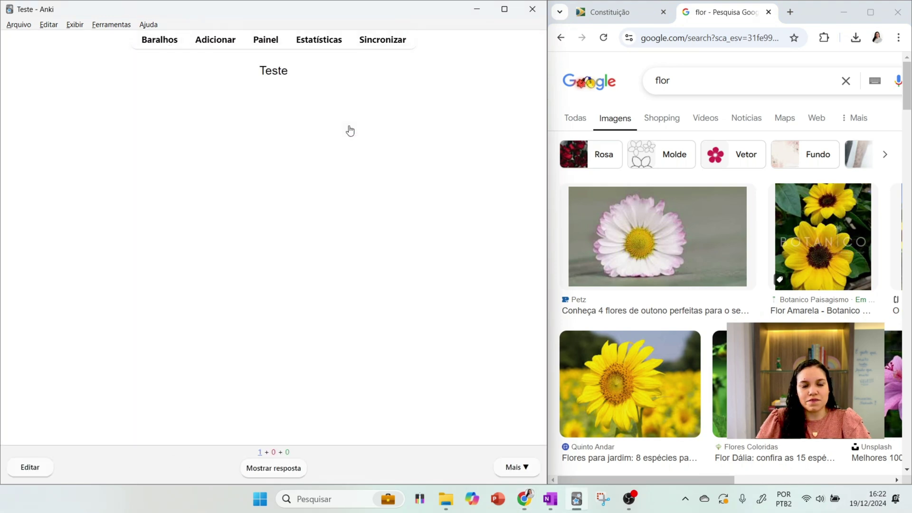
- Reveal the flower picture on the back of the "Teste" card and return to the deck list
click(287, 470)
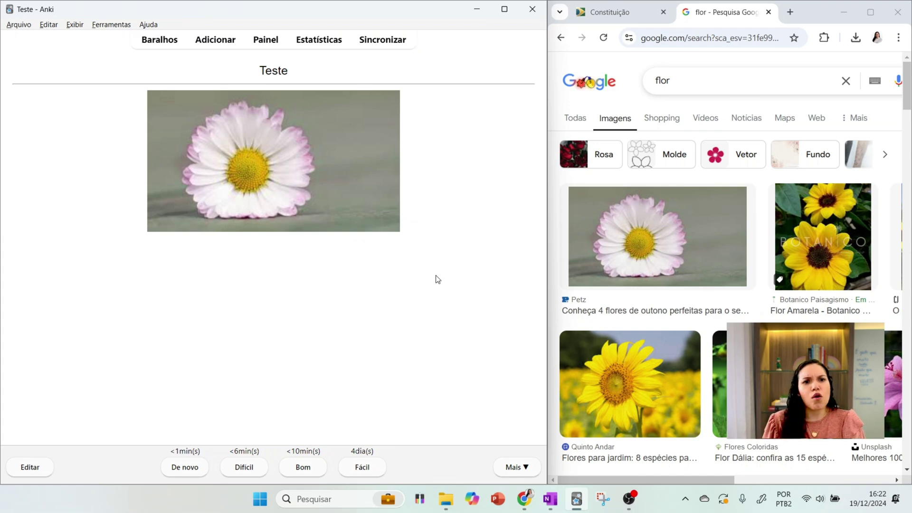
click(159, 40)
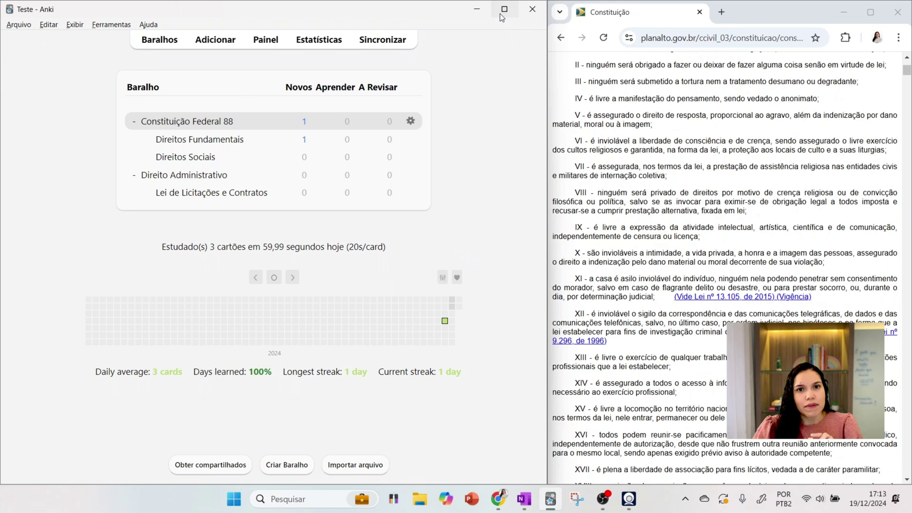
- Maximize the Anki window and open the study options of the Direitos Fundamentais deck
click(503, 11)
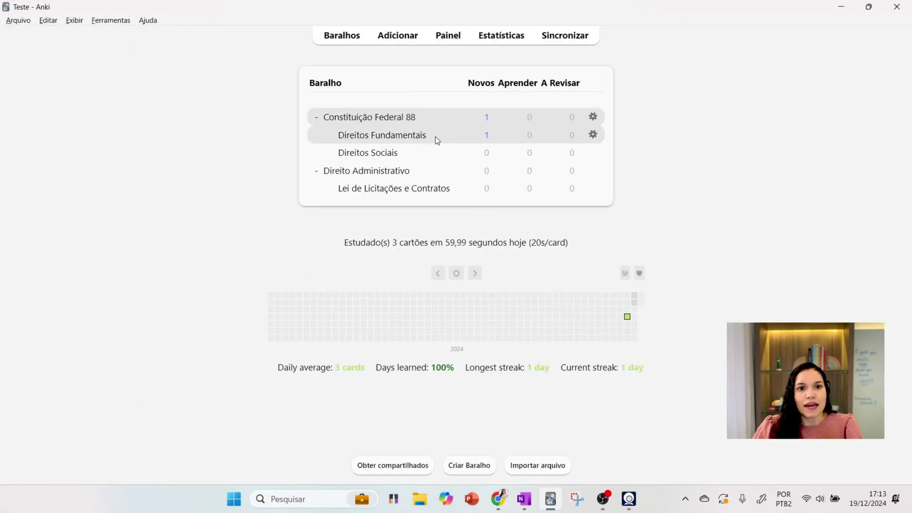
click(421, 138)
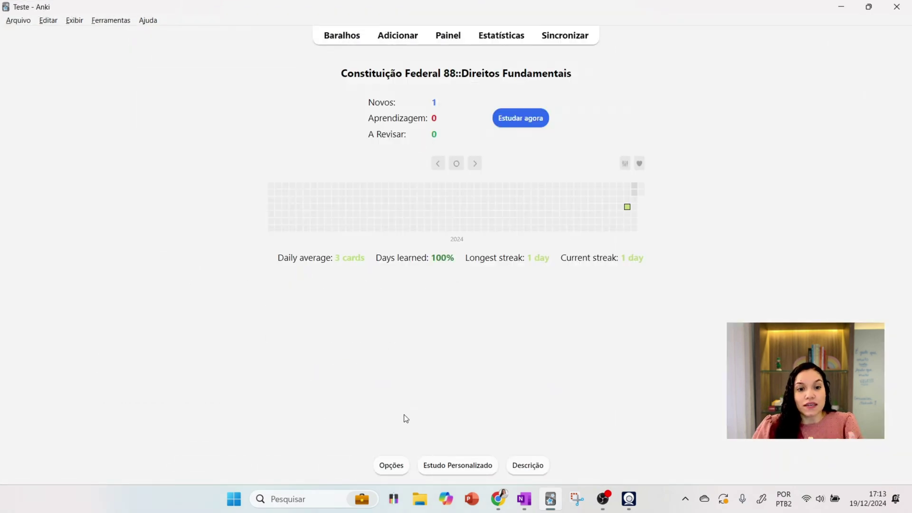
click(393, 468)
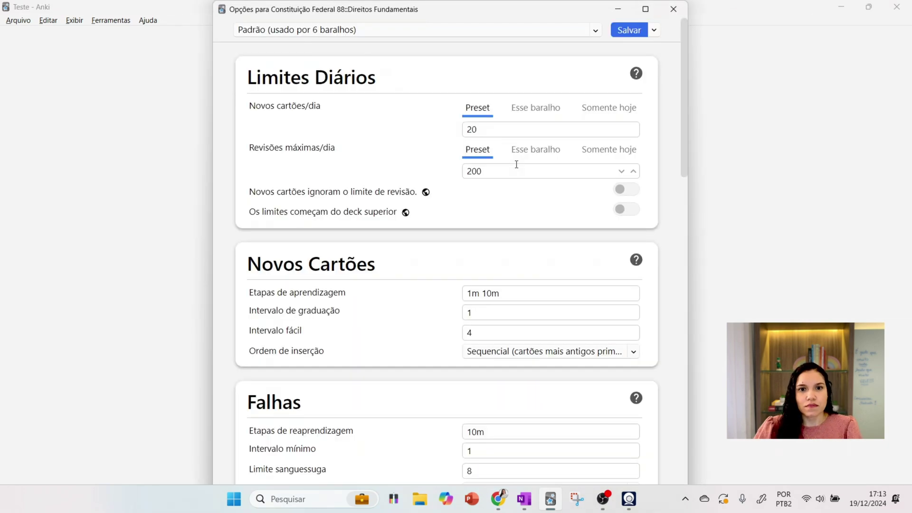
- Set the preset's daily limits for new cards and maximum reviews to 9999 each
drag(485, 128, 459, 131)
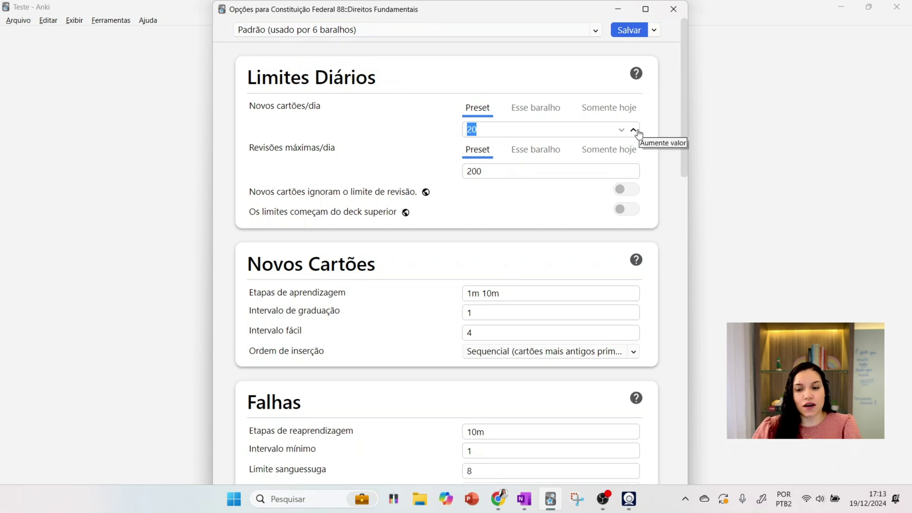
text(9999)
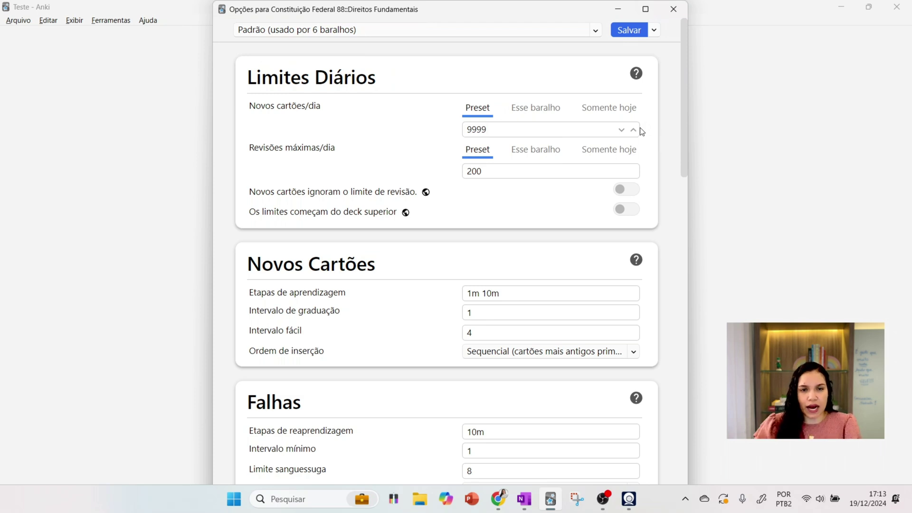
double_click(475, 171)
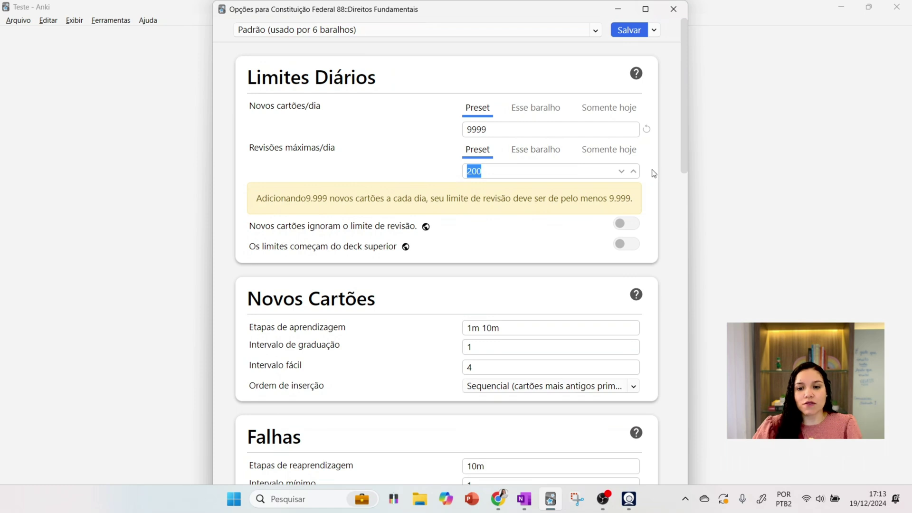
text(99999)
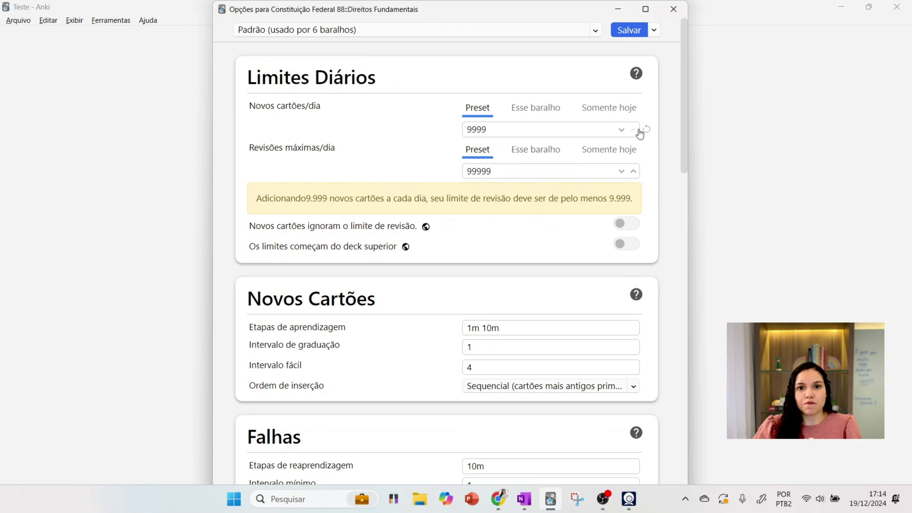
click(636, 129)
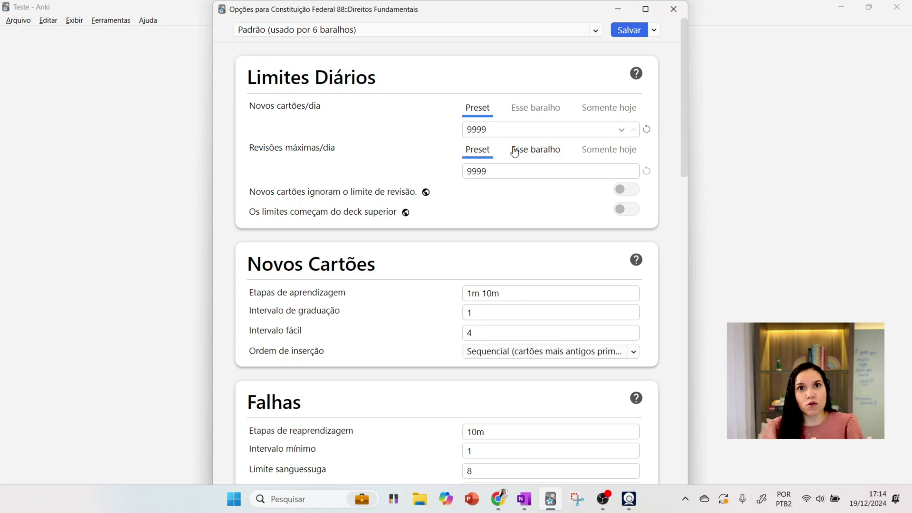
- Remove the 1-minute learning step for new cards, leaving only 10m
click(480, 293)
key(BackSpace)
scroll(498, 304, down, 2)
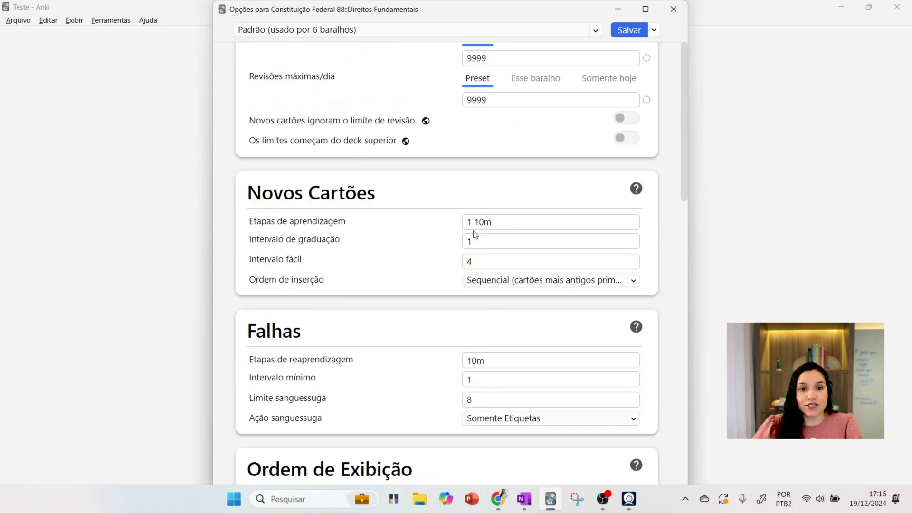
drag(473, 222, 461, 227)
key(BackSpace)
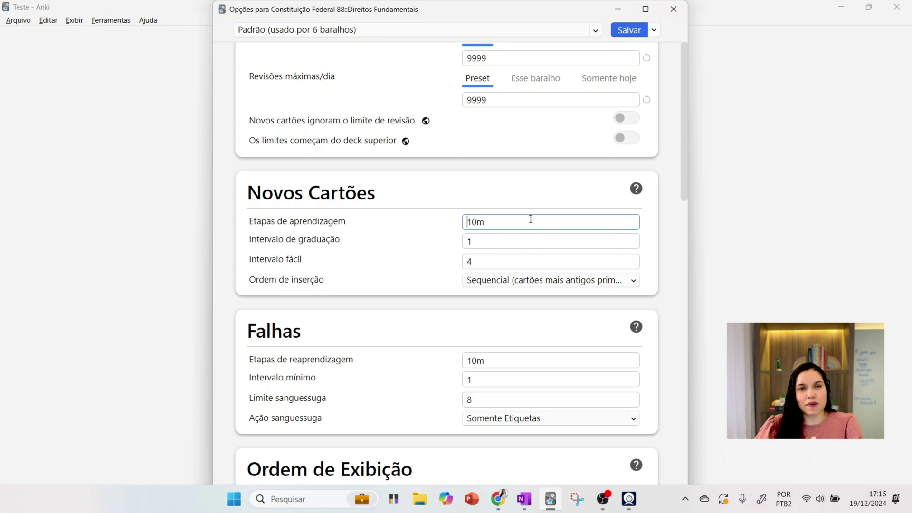
- Set the maximum interval in the advanced options to 365 days
scroll(509, 169, down, 15)
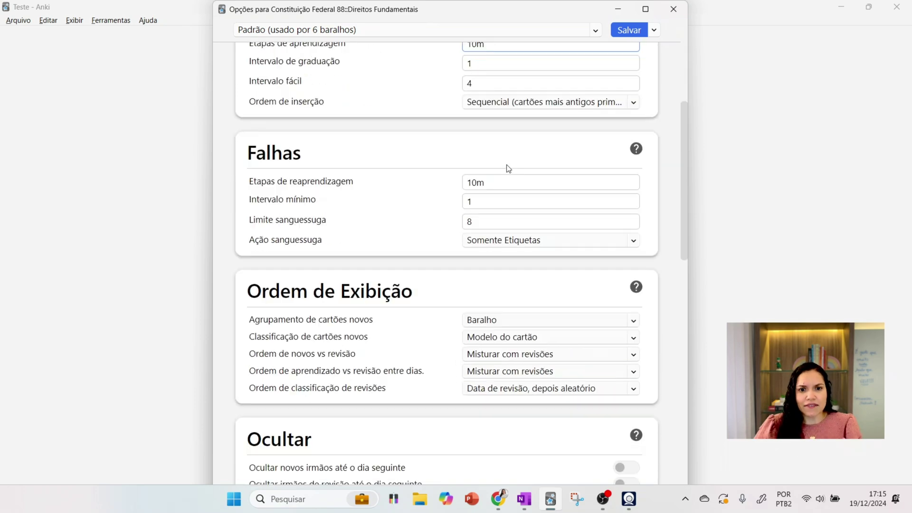
scroll(507, 166, down, 2)
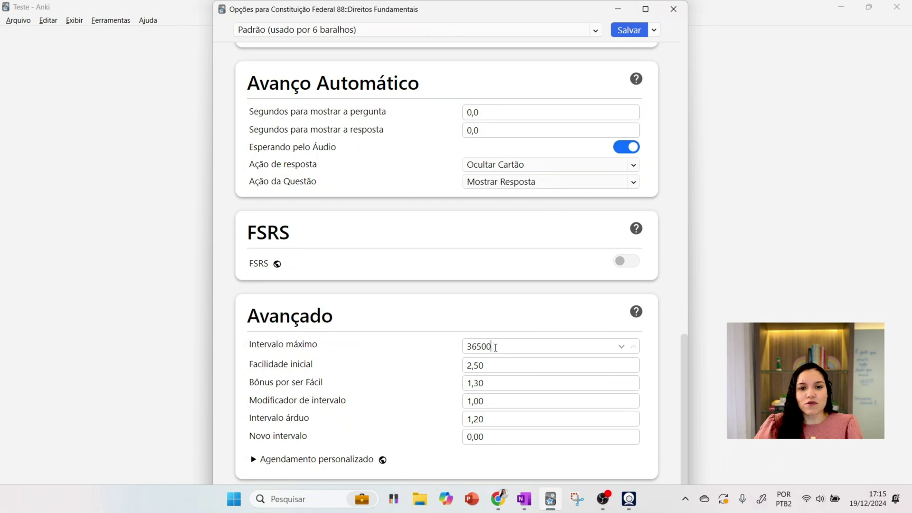
drag(492, 346, 469, 349)
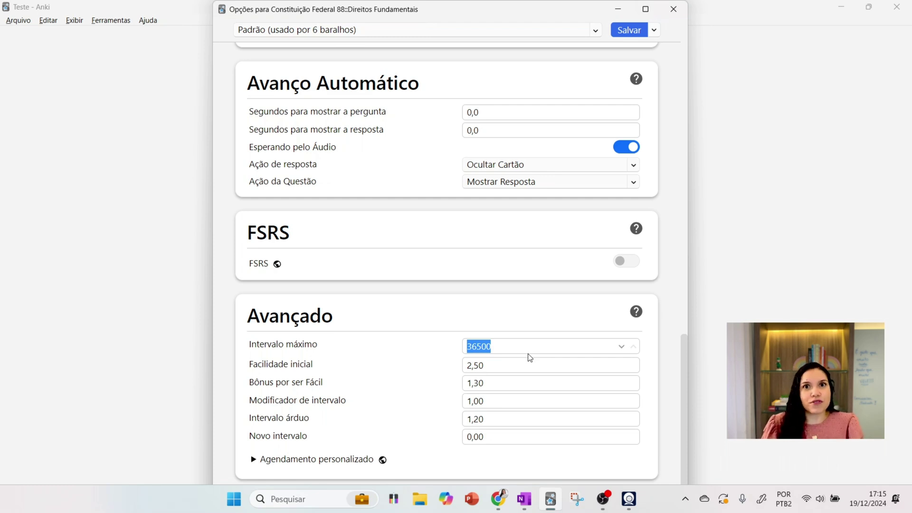
text(365)
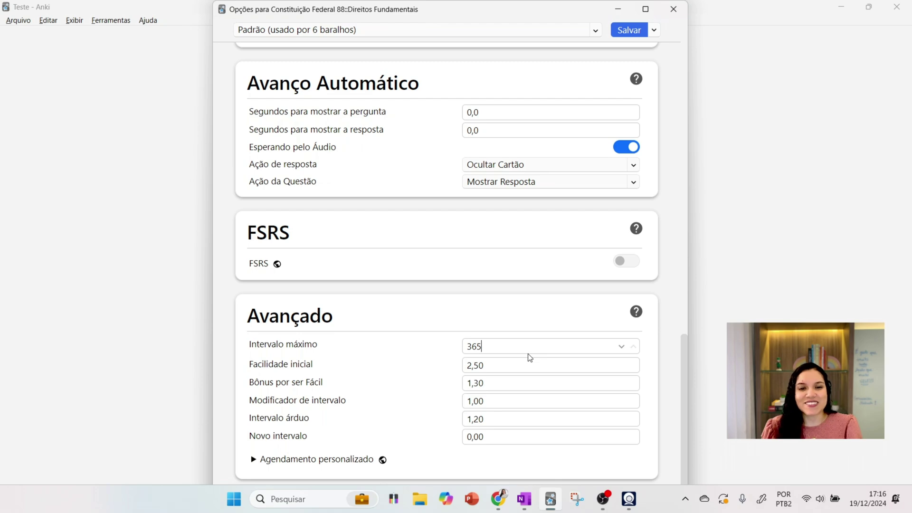
- Read the help text on the daily new-card limit and close it
scroll(494, 358, up, 6)
scroll(495, 360, up, 7)
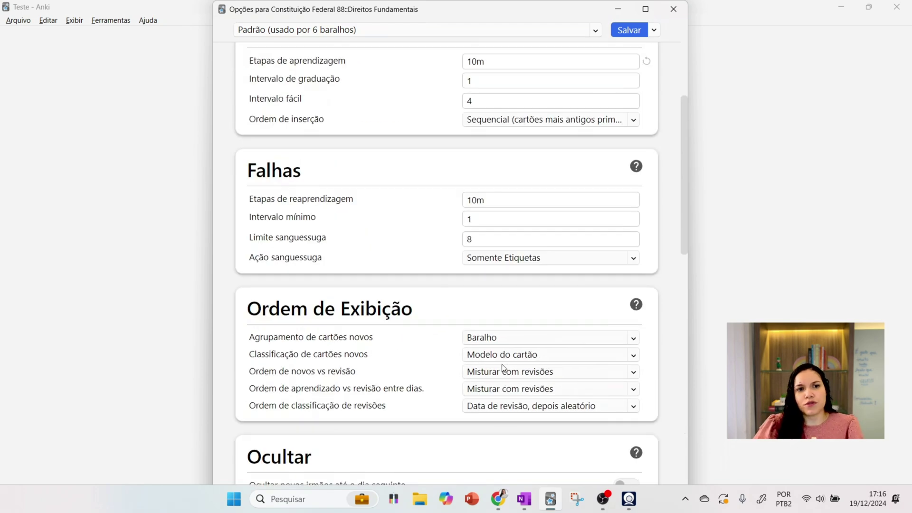
scroll(447, 364, up, 2)
scroll(447, 365, up, 3)
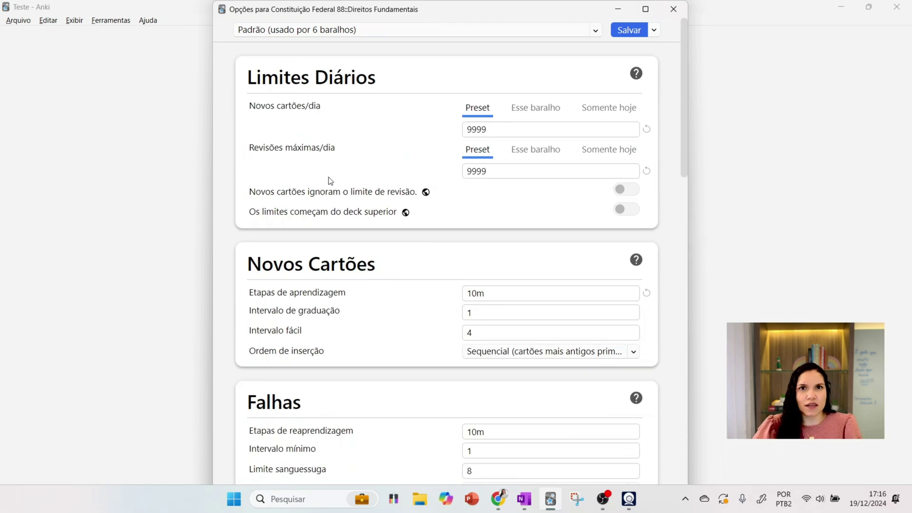
click(294, 109)
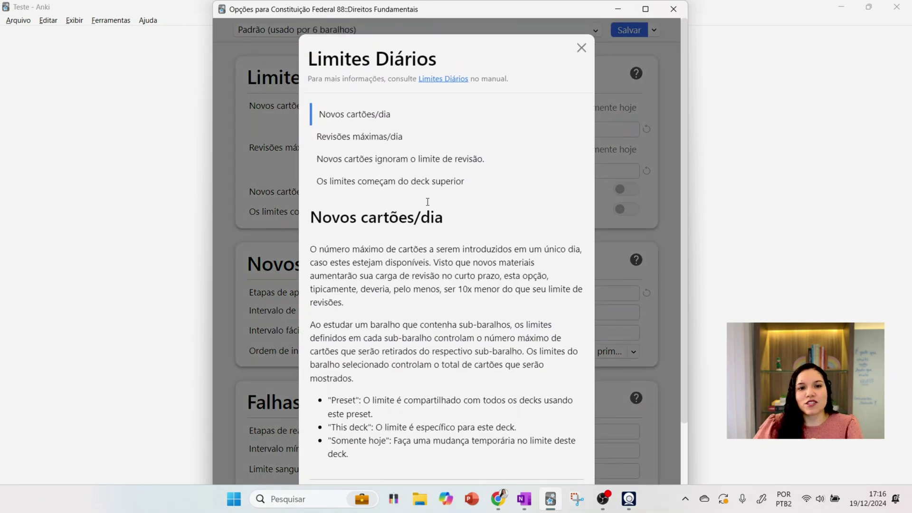
click(582, 48)
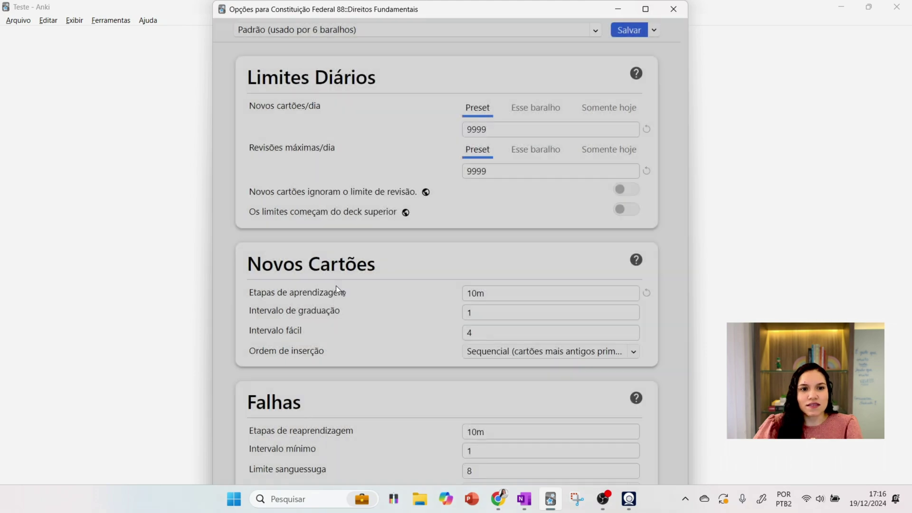
- Read the help text explaining the maximum interval and close it
scroll(343, 295, down, 20)
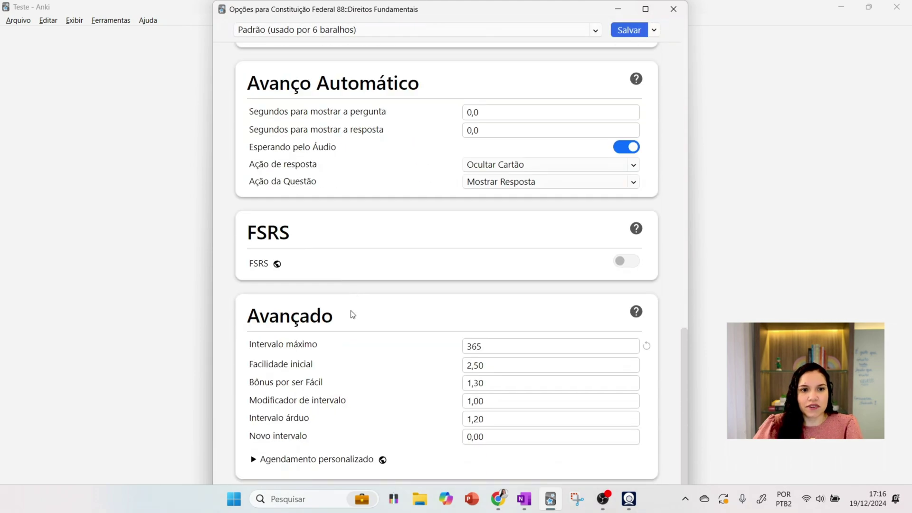
click(298, 346)
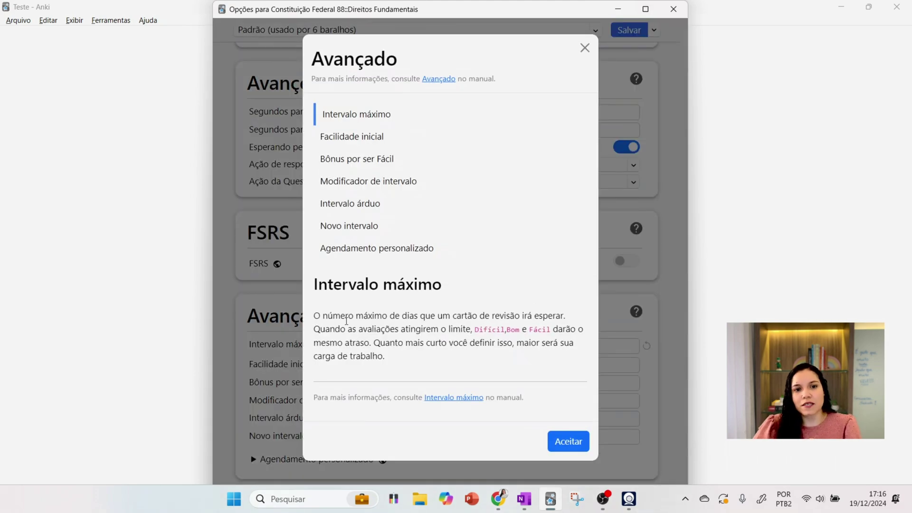
drag(321, 316, 566, 319)
click(585, 48)
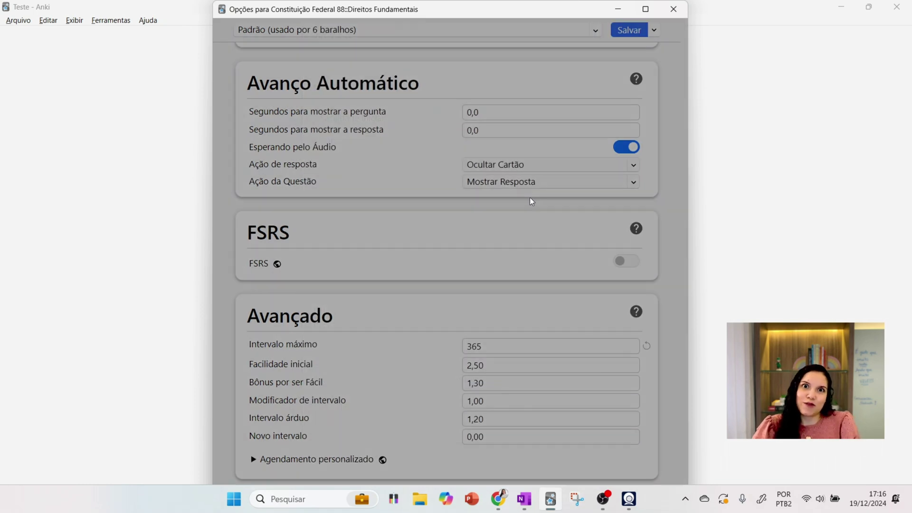
- Look back over the deck options up to the daily limits and close the options window
scroll(415, 333, up, 1)
scroll(414, 332, up, 15)
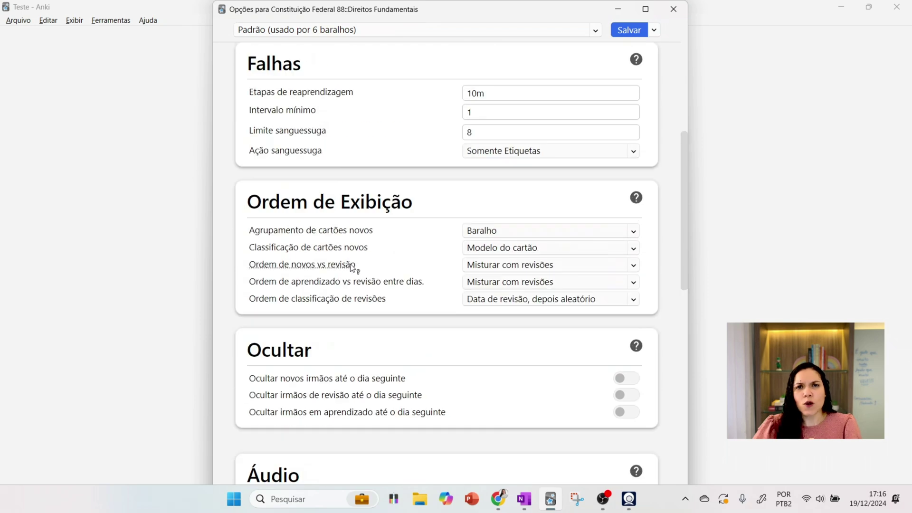
scroll(352, 269, up, 9)
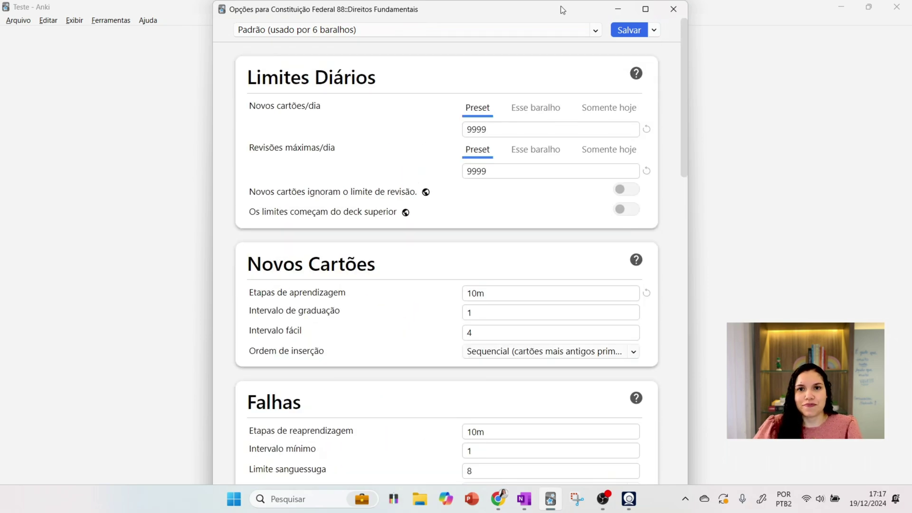
click(674, 11)
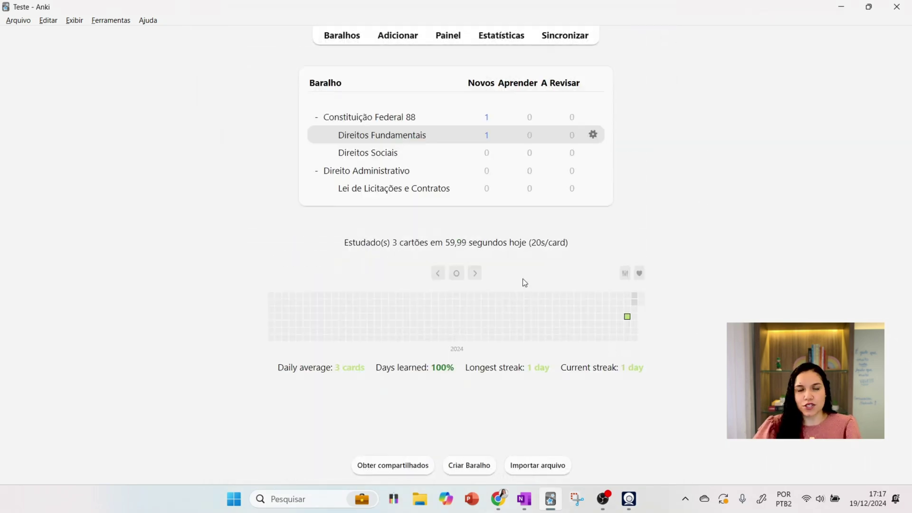
- Open the card browser and view the cards filtered by Adicionado hoje, Primeira Revisão and Repetir Hoje
click(450, 39)
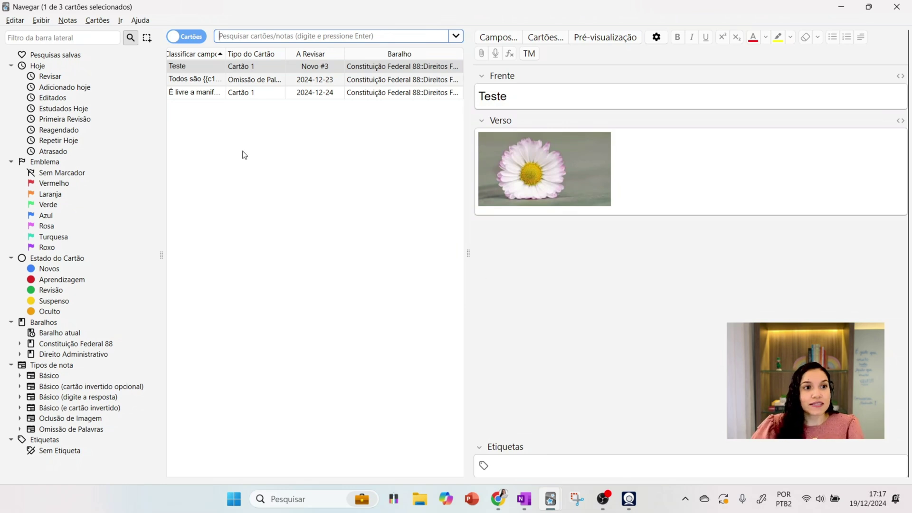
click(66, 88)
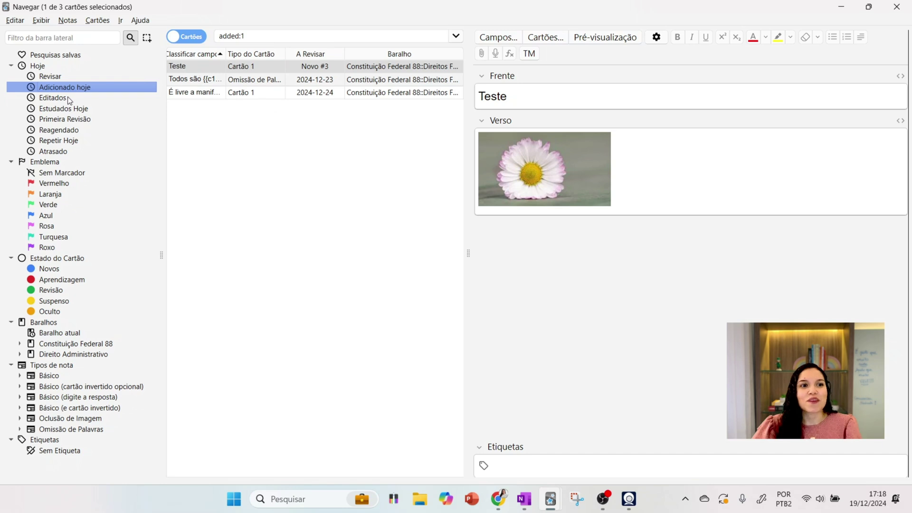
click(86, 120)
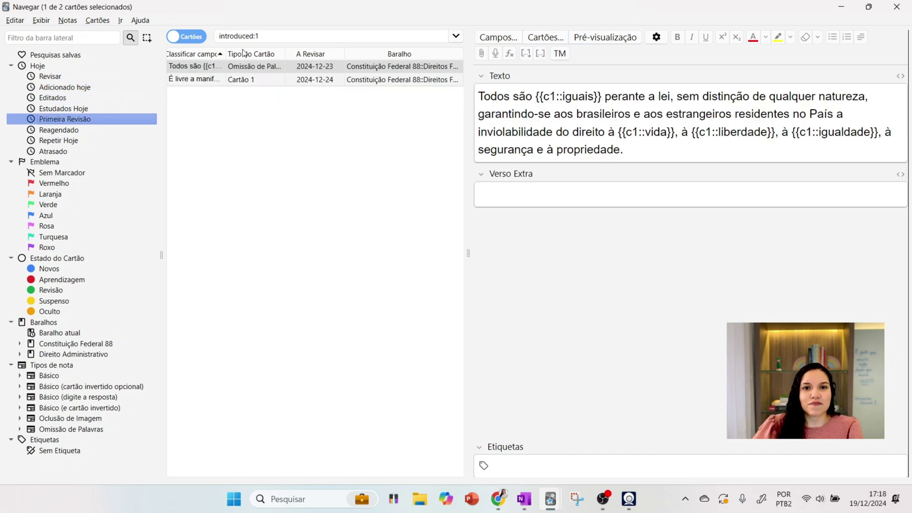
click(78, 141)
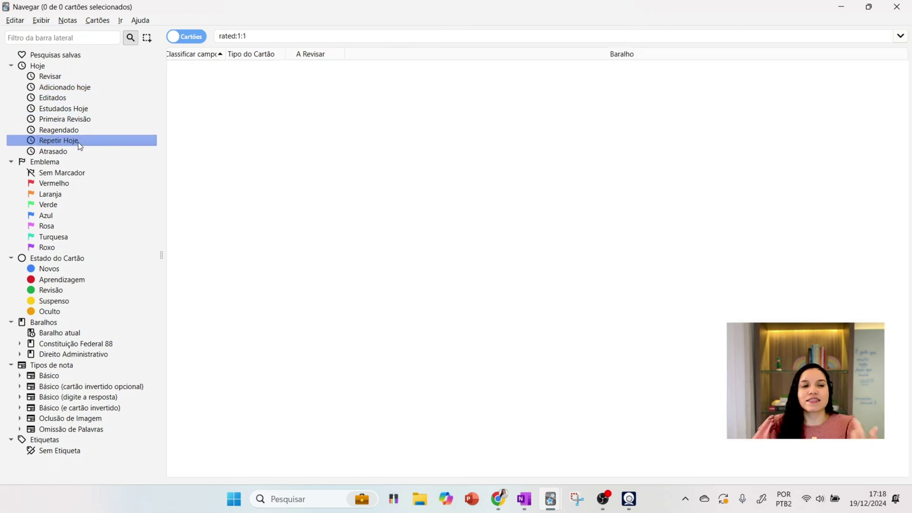
- Collapse the Emblema group of filters in the card browser and list the cards from all decks
click(11, 66)
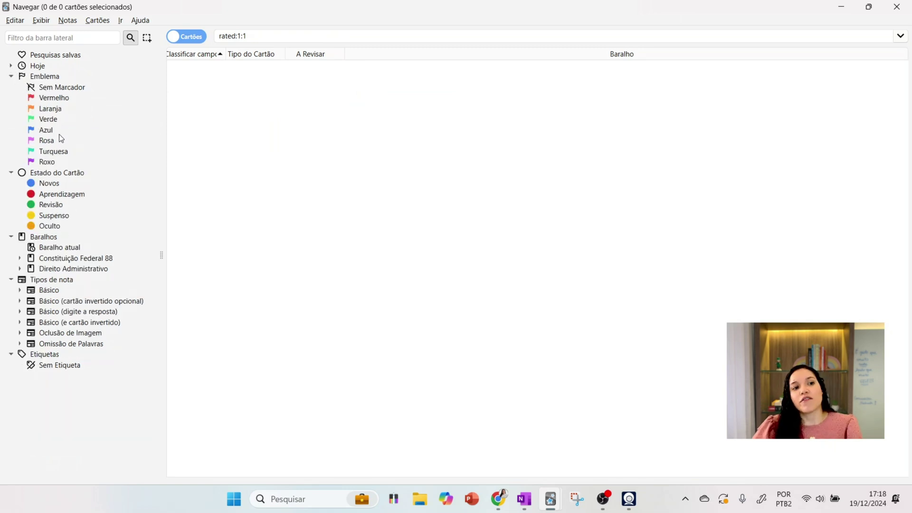
click(11, 66)
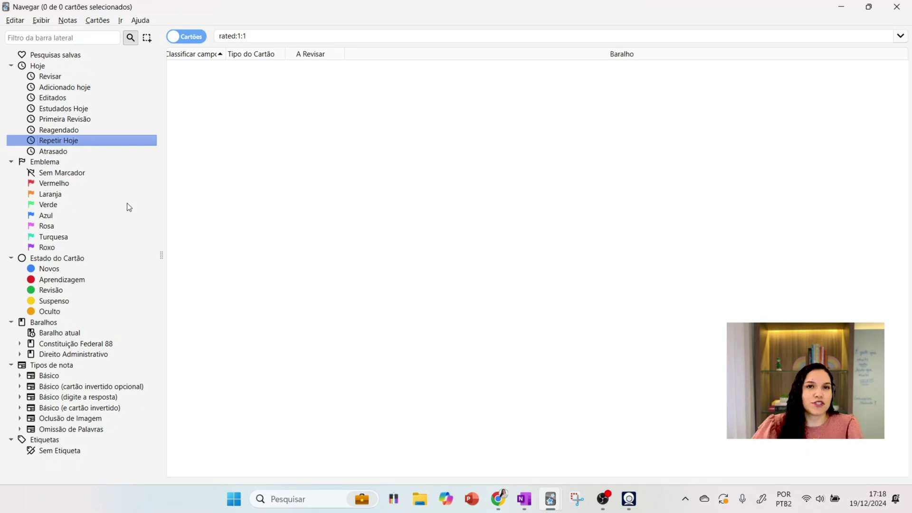
click(10, 162)
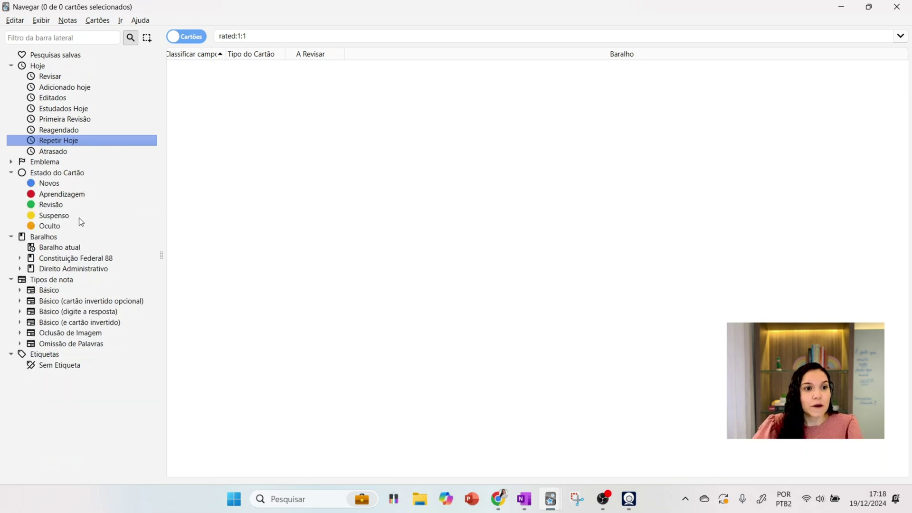
click(13, 237)
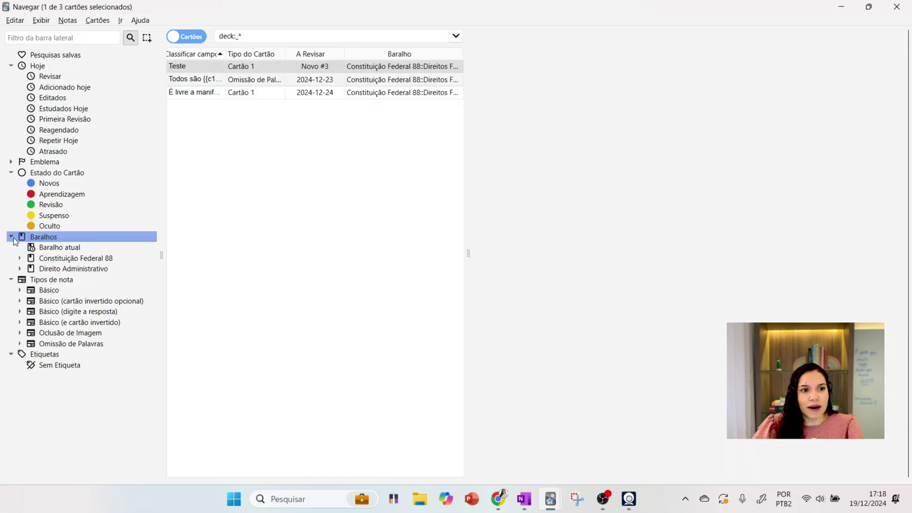
click(11, 237)
click(11, 237)
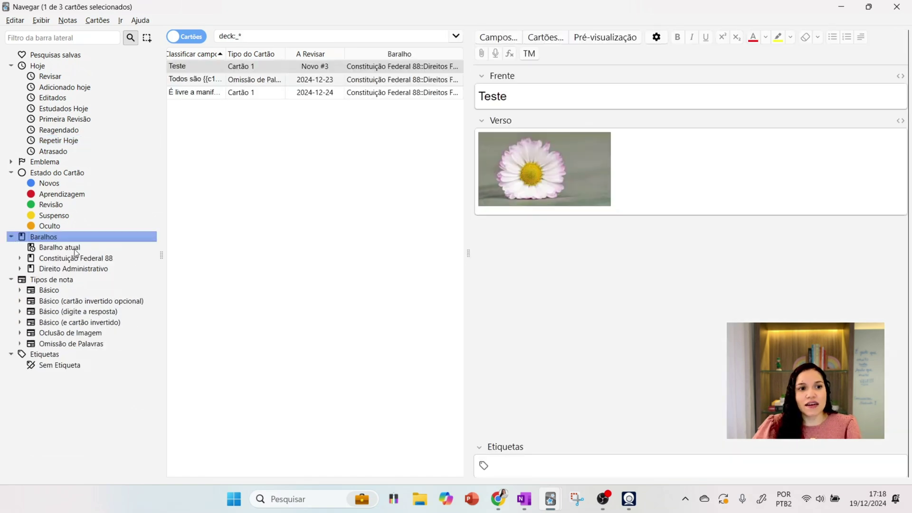
- Expand the Constituição Federal 88 and Direito Administrativo decks and list the cards of each of their subdecks
click(21, 259)
click(21, 258)
click(20, 259)
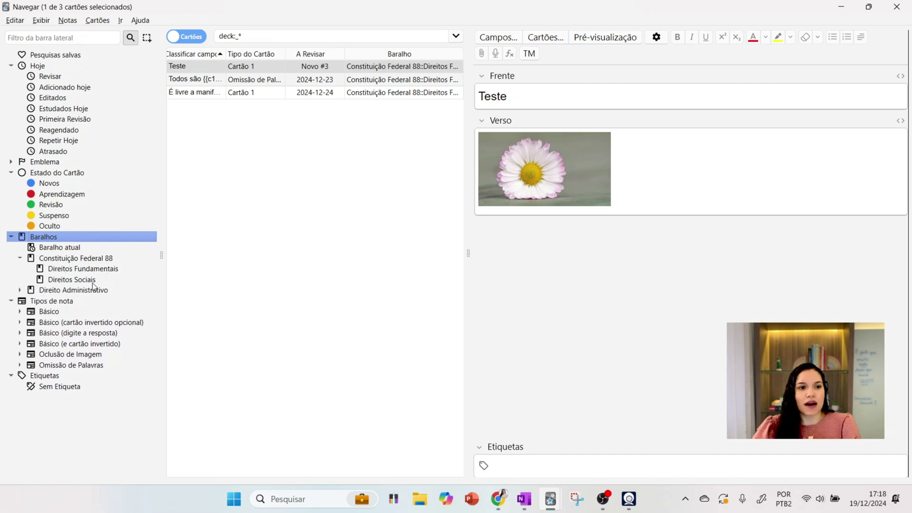
click(20, 290)
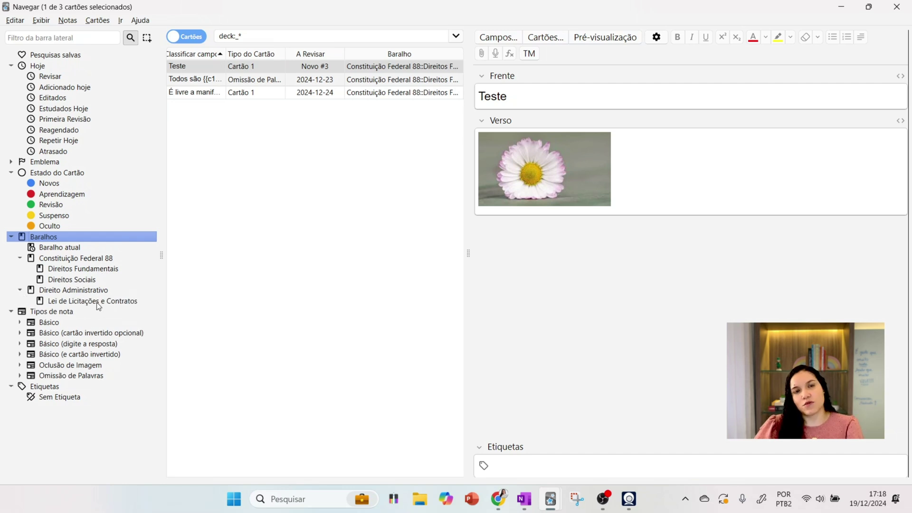
click(72, 272)
click(74, 281)
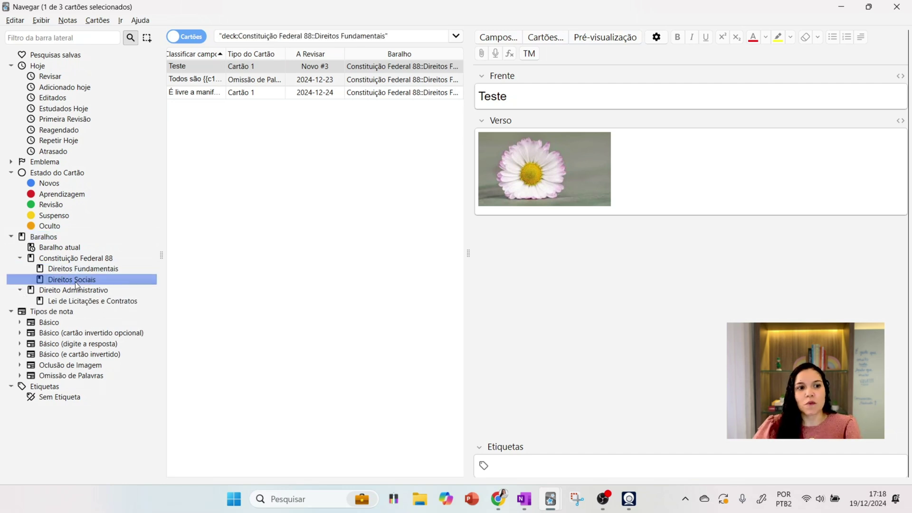
click(93, 292)
click(93, 300)
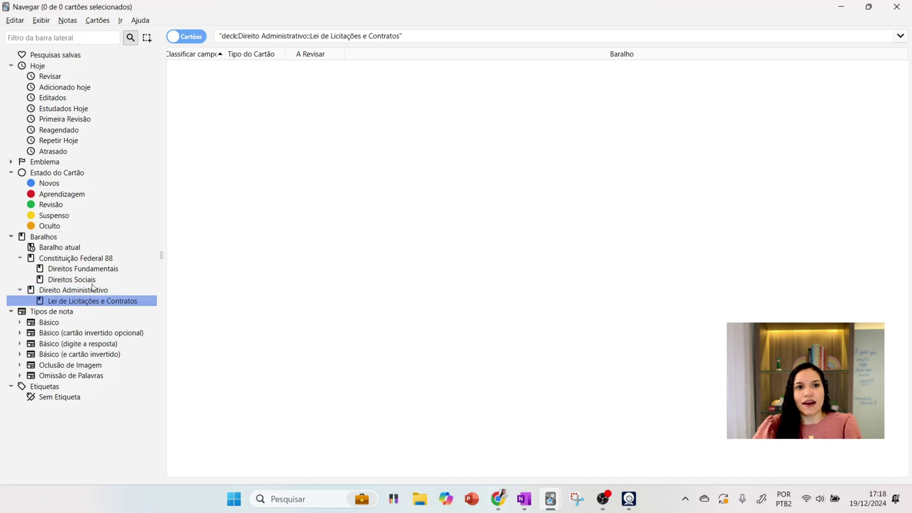
- List the Direitos Fundamentais cards and view each one, ending on the "É livre a manifestação" card
click(75, 270)
click(197, 92)
click(222, 67)
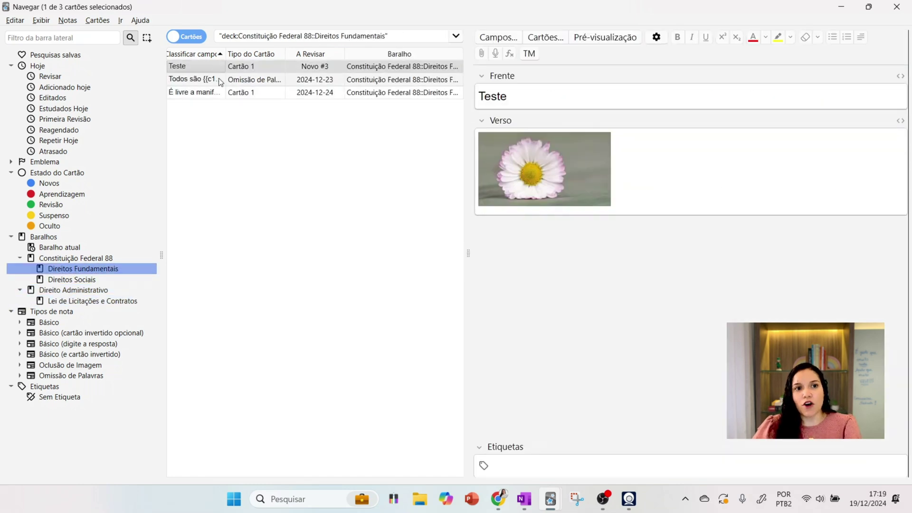
click(221, 80)
click(226, 93)
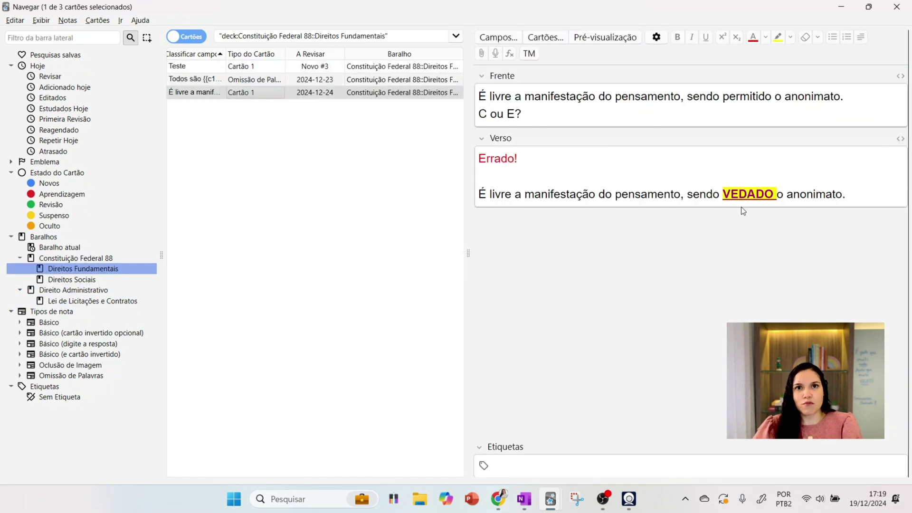
- Change the ending of the card's Frente text to "C ou E??"
click(527, 114)
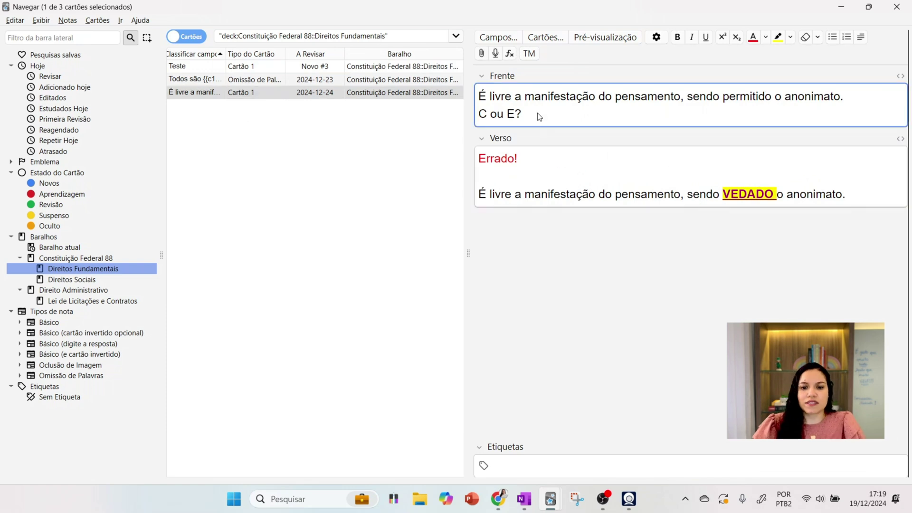
key(BackSpace)
text(??)
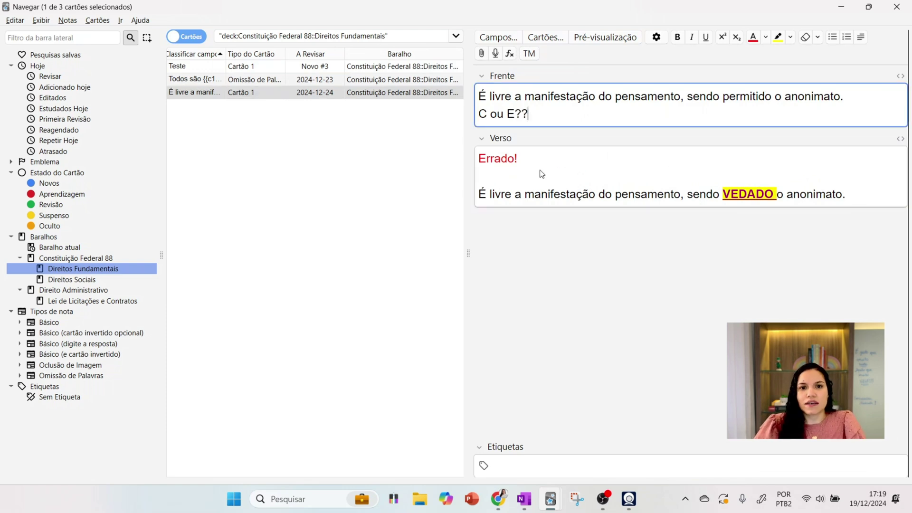
- Add the line "Adicionar informção" to the card's Verso field, above the corrected sentence
click(542, 174)
key(Return)
text(Adicionar )
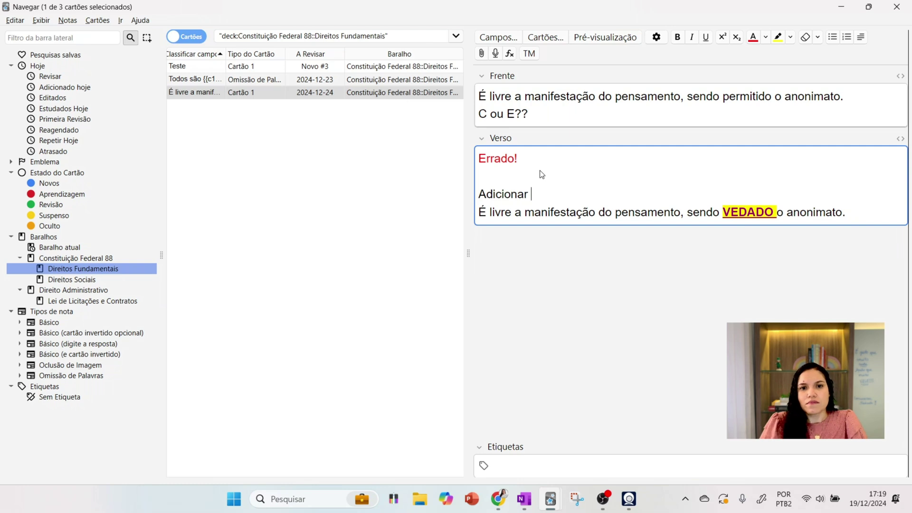
text(informaçã)
key(BackSpace)
key(BackSpace)
key(BackSpace)
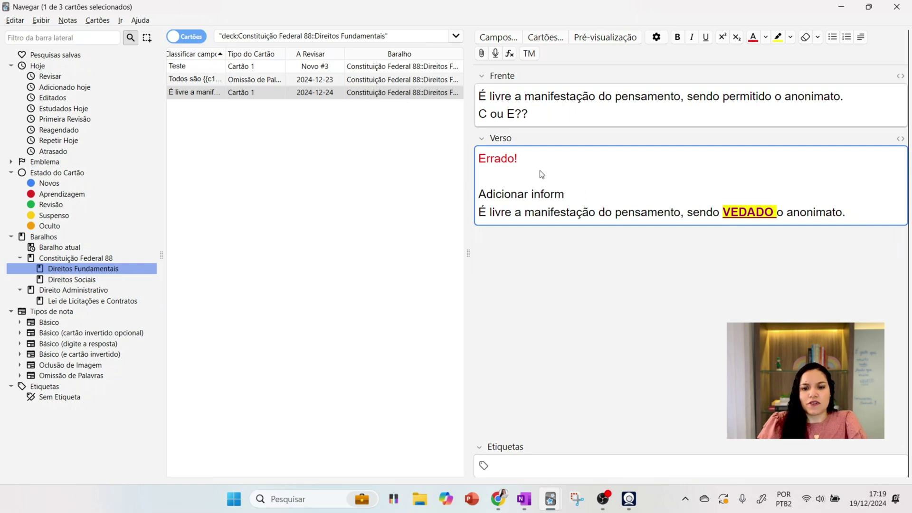
text(ção)
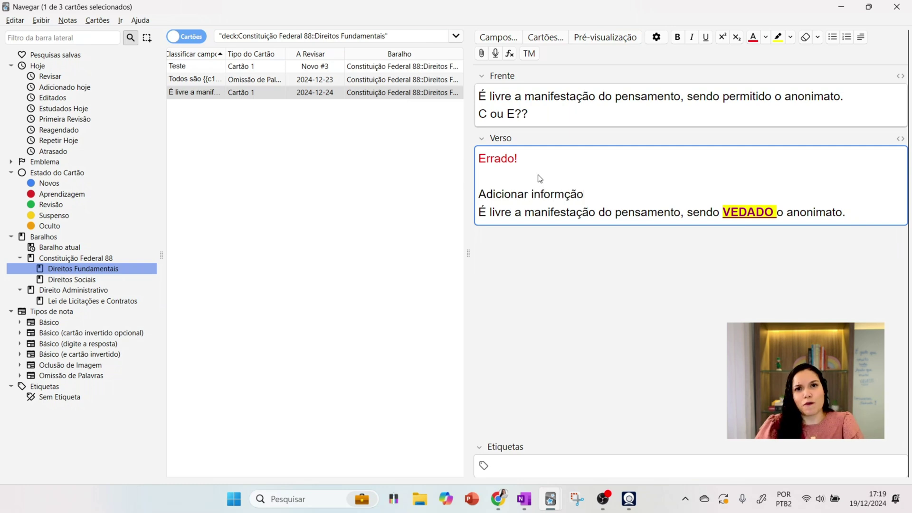
- Resize the card list against the editor and compare the review dates of the Direitos Fundamentais cards
drag(468, 254, 783, 239)
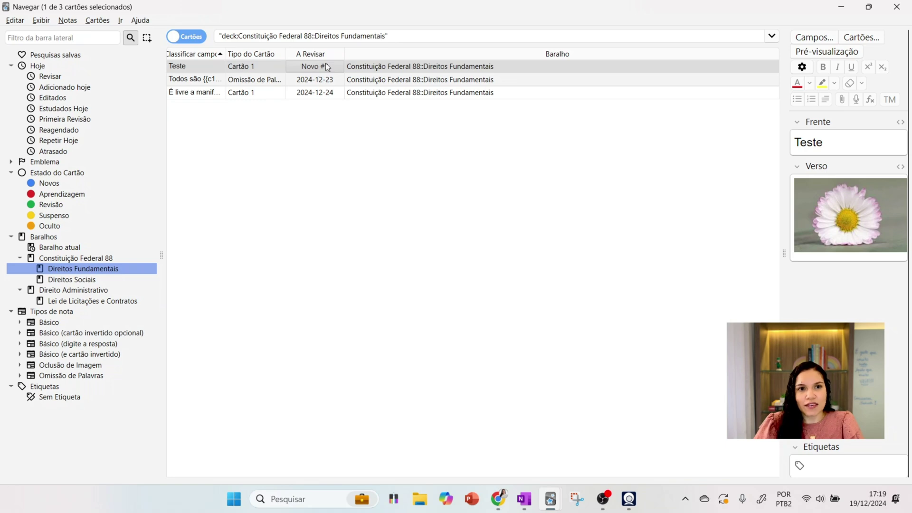
click(323, 81)
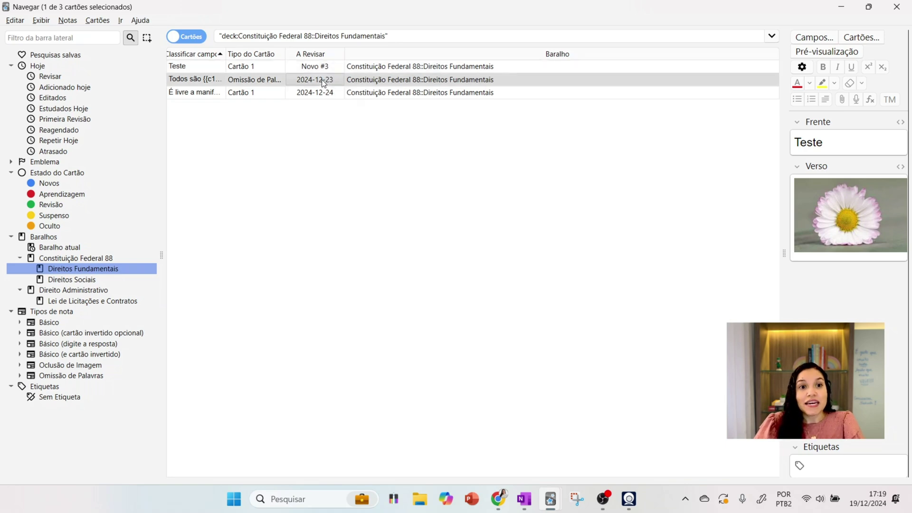
drag(787, 257, 513, 279)
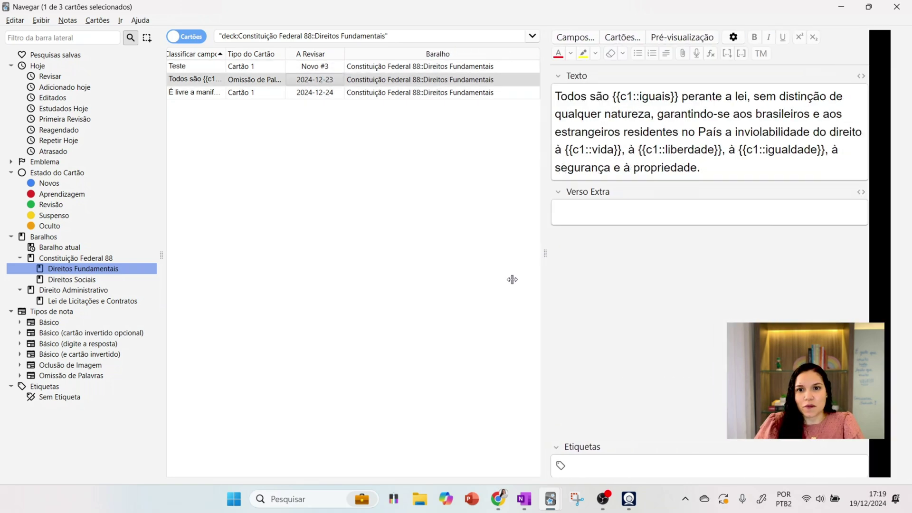
click(326, 94)
click(317, 80)
click(325, 94)
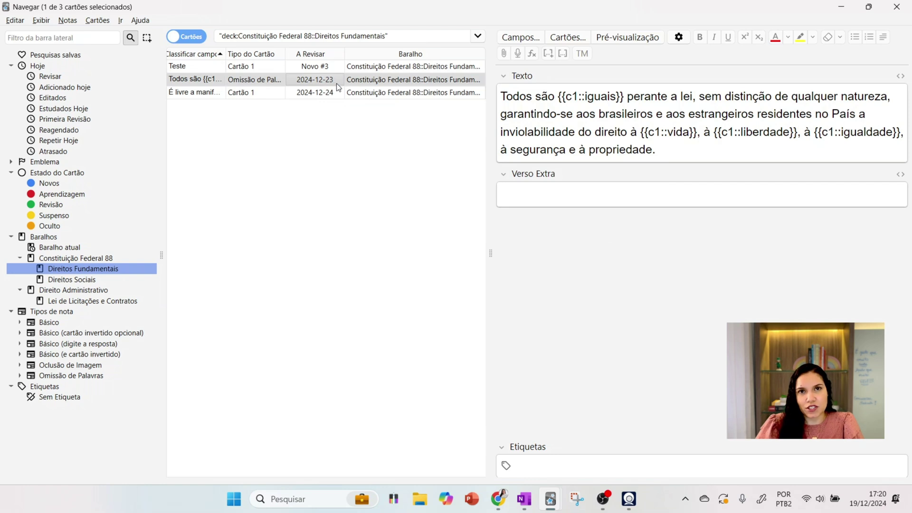
click(338, 93)
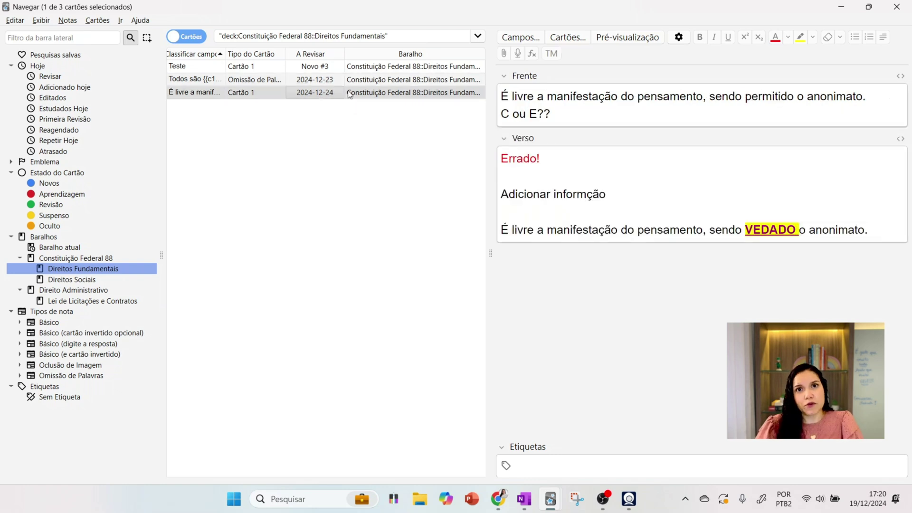
- Select all three Direitos Fundamentais cards and set their review date to 0 days, meaning today
click(332, 66)
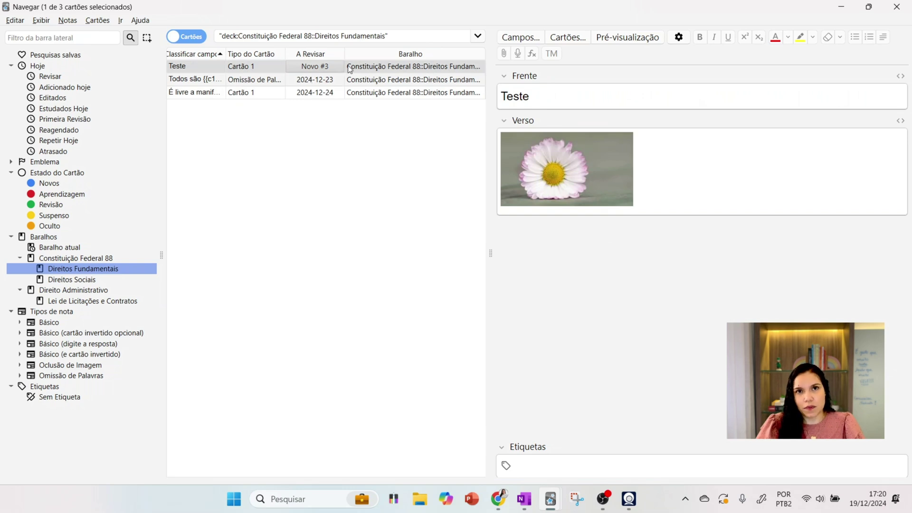
shift+click(323, 93)
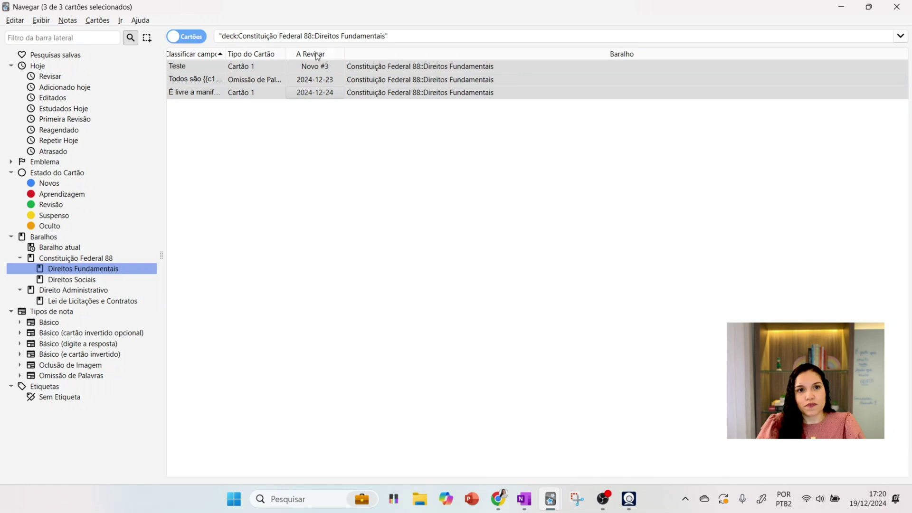
right_click(342, 89)
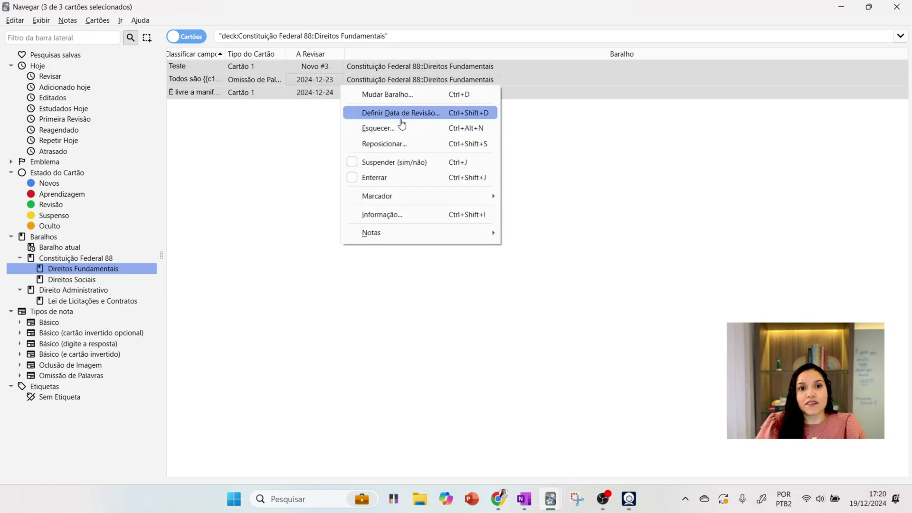
click(400, 114)
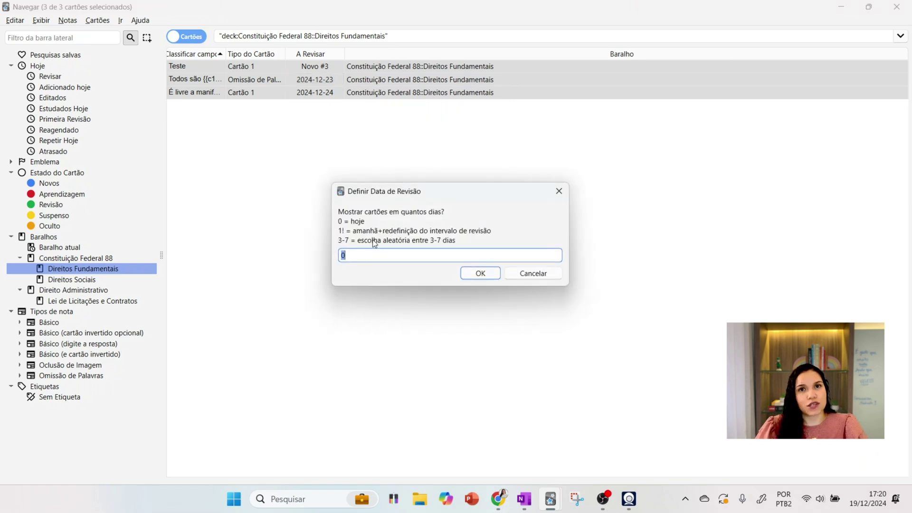
click(351, 255)
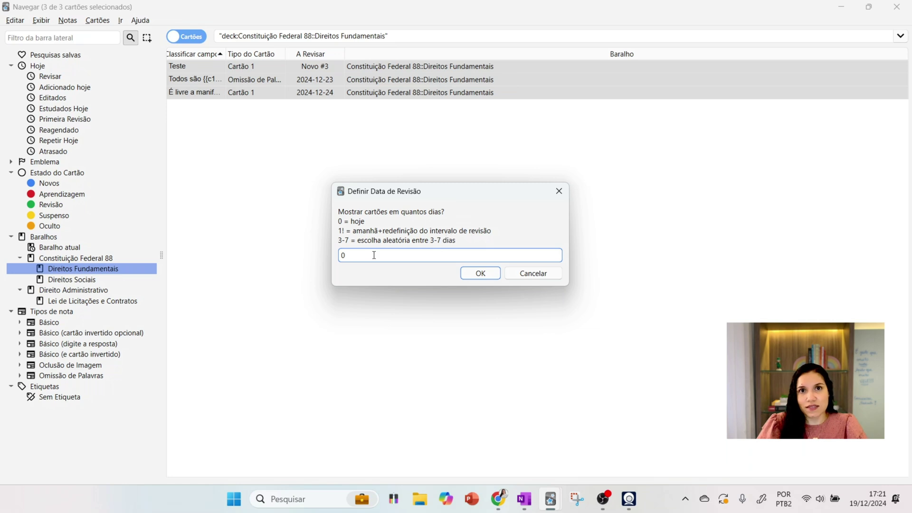
double_click(350, 256)
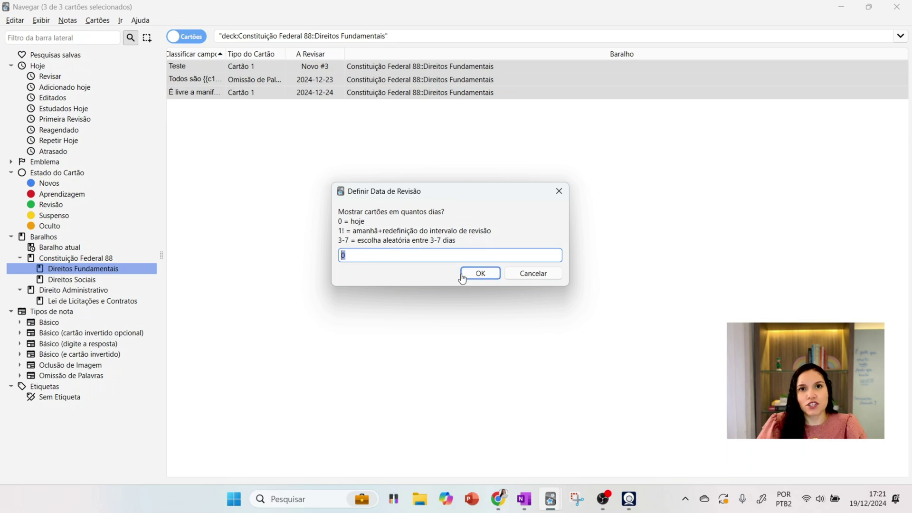
click(478, 276)
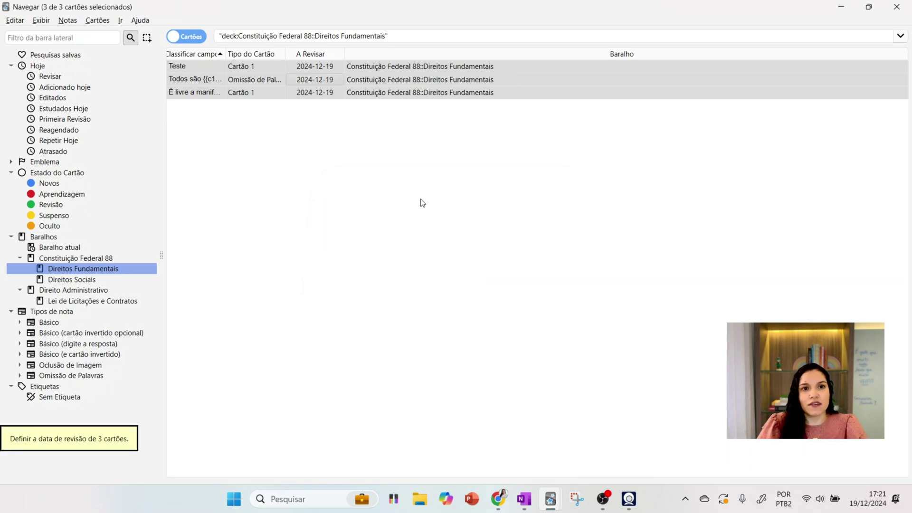
- Go through the three cards one by one to check their review dates and contents
click(358, 167)
click(317, 69)
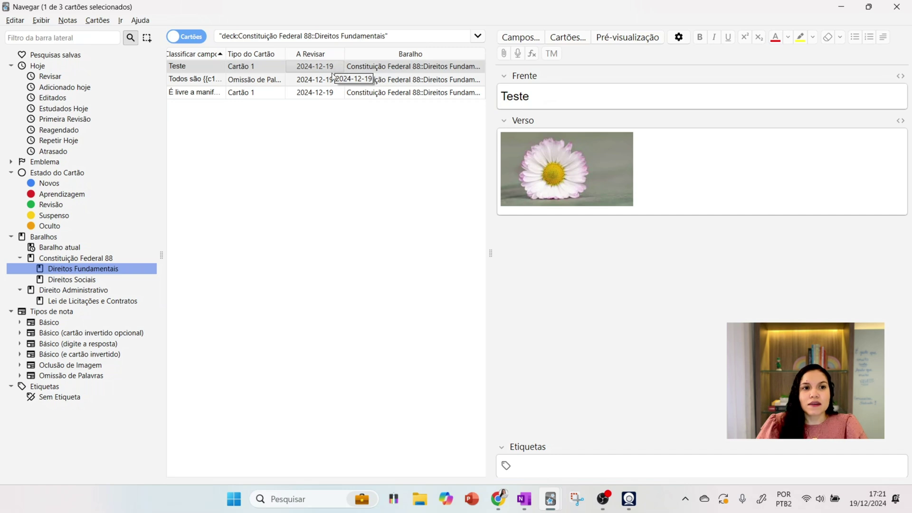
key(Down)
key(Down)
key(Up)
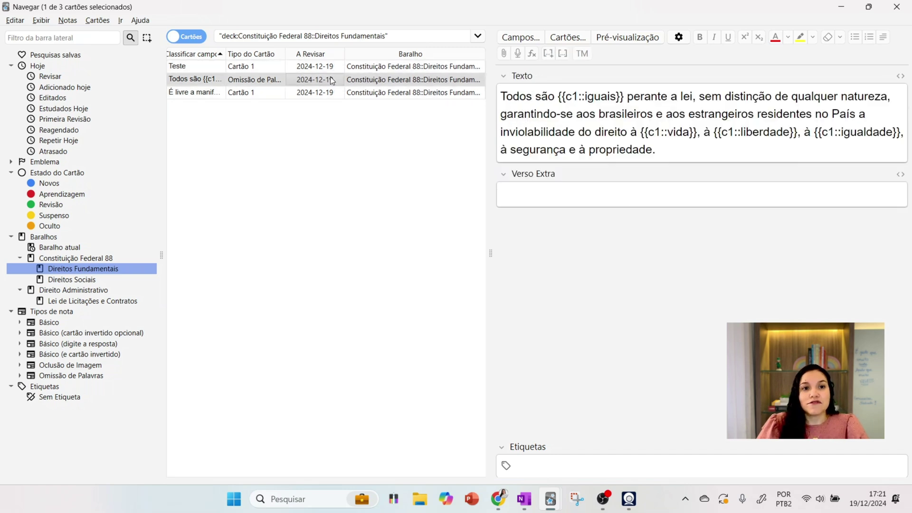
key(Down)
key(Up)
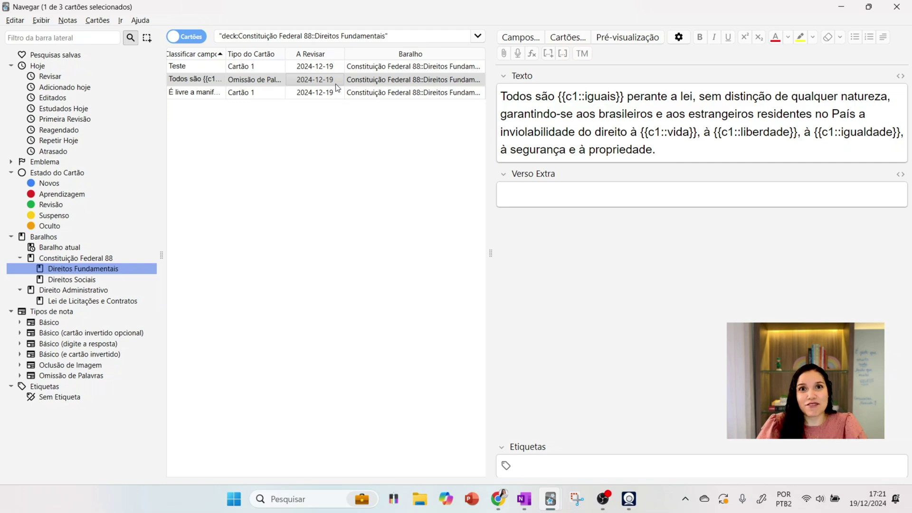
- Try to reposition all three Direitos Fundamentais cards with the Ordem aleatória option
key(Up)
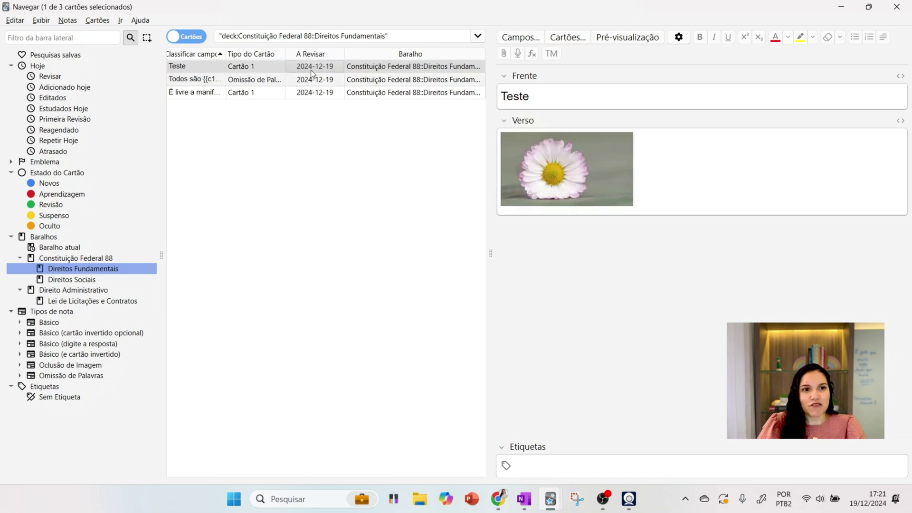
shift+click(317, 93)
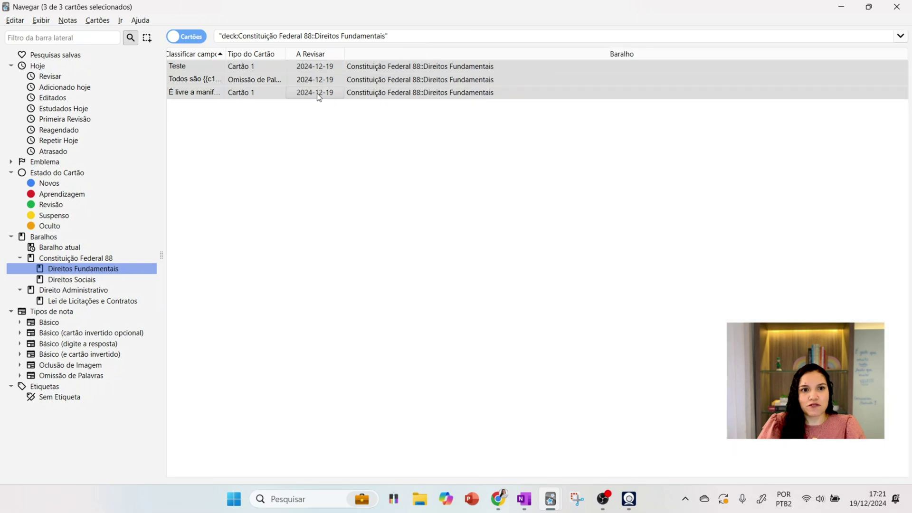
right_click(309, 84)
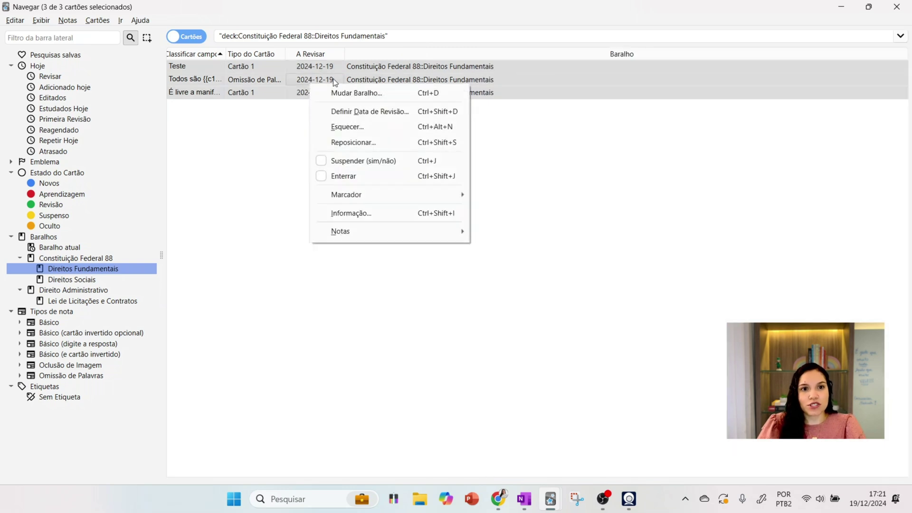
click(353, 143)
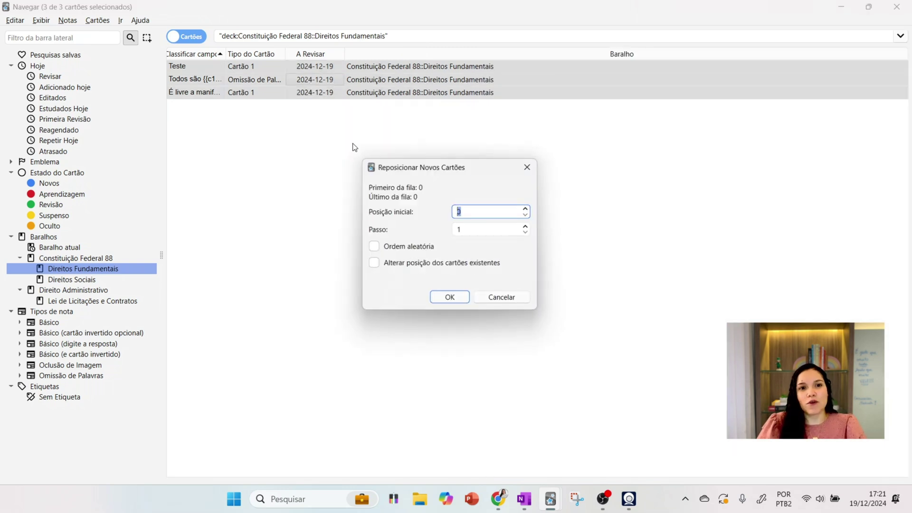
click(411, 248)
click(447, 298)
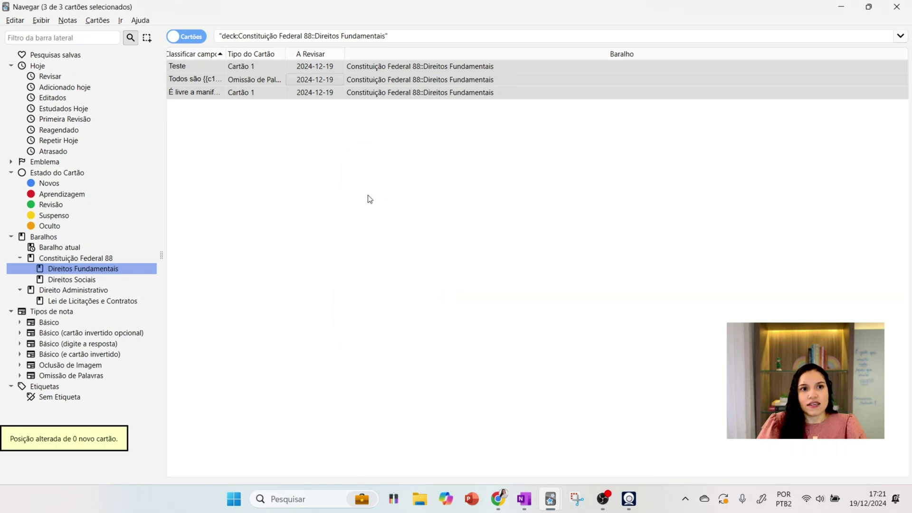
- List the cards by note type, first Omissão de Palavras and finally Básico
click(340, 79)
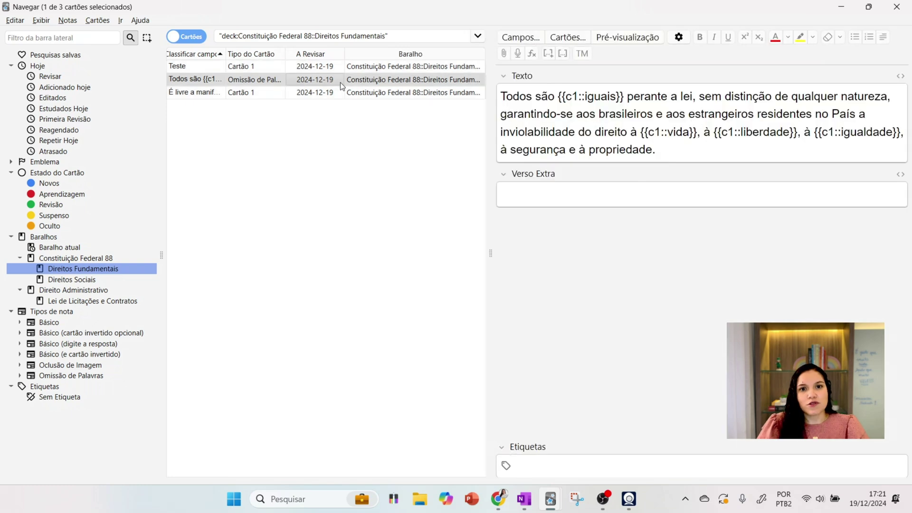
click(9, 313)
click(9, 312)
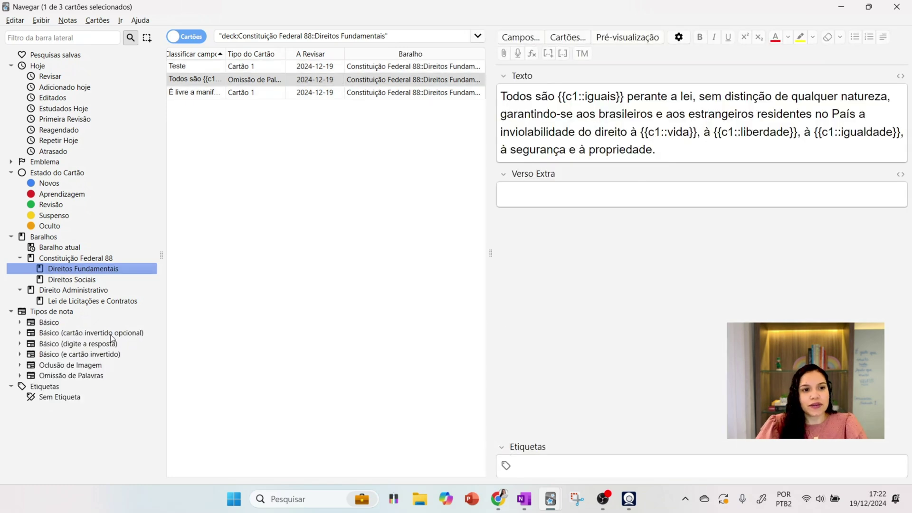
click(79, 376)
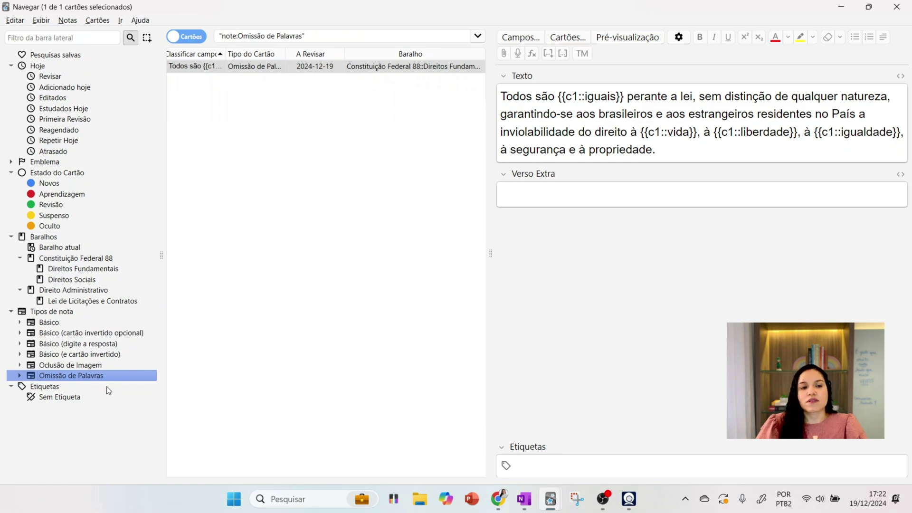
click(49, 326)
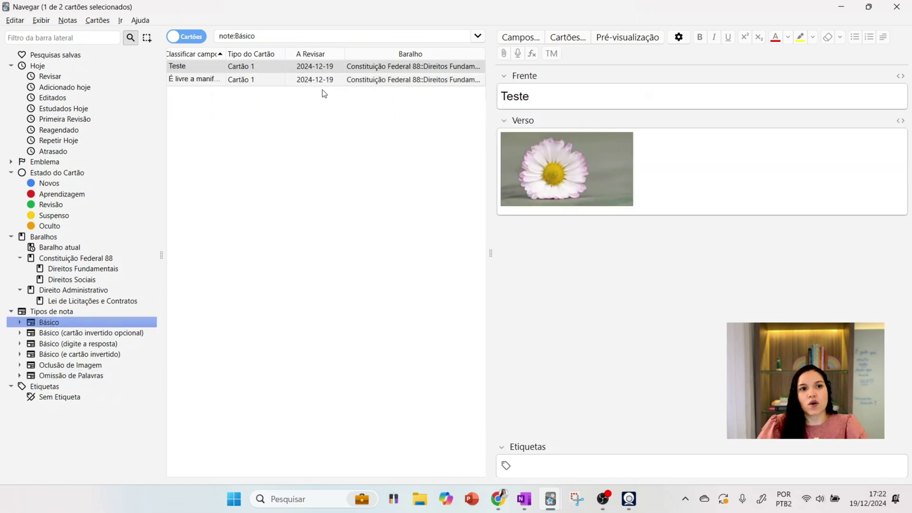
- Collapse the note types, expand the list of flag colours, and tag the Teste card with jurisprudencia
click(11, 312)
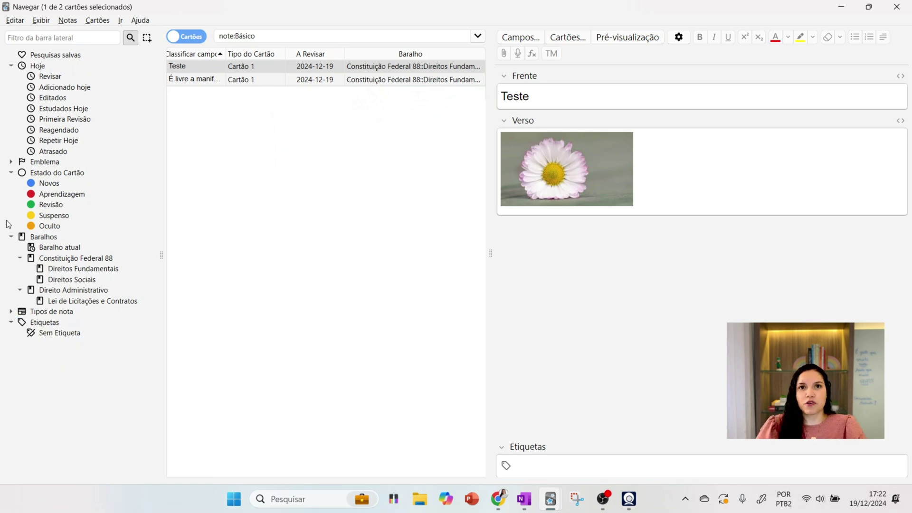
click(11, 162)
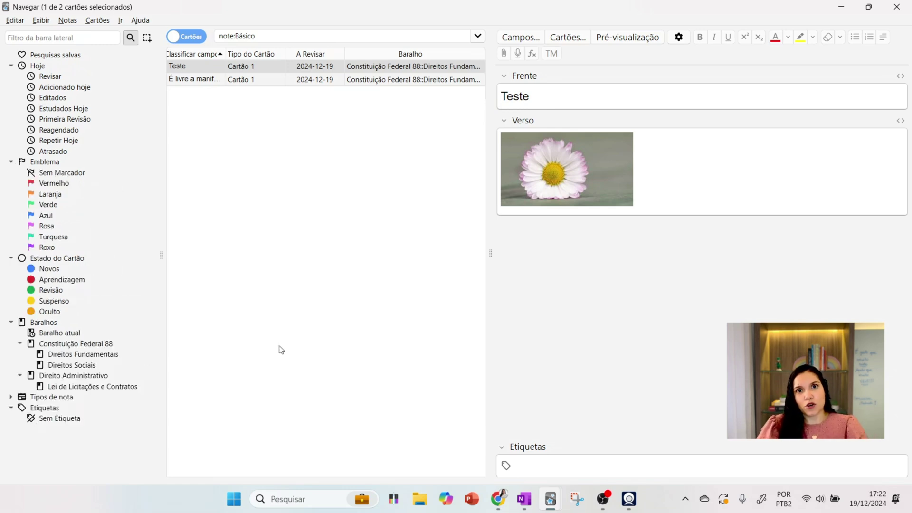
click(545, 469)
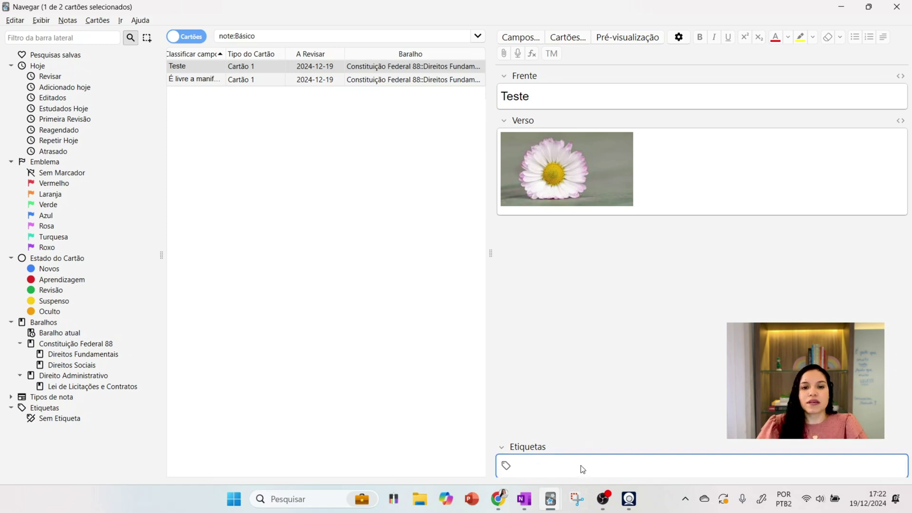
text(j)
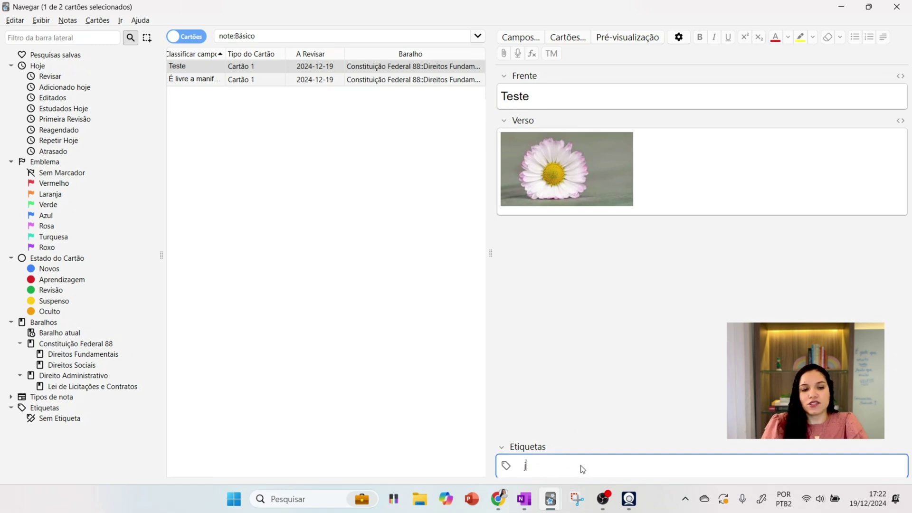
text(urisprudenc)
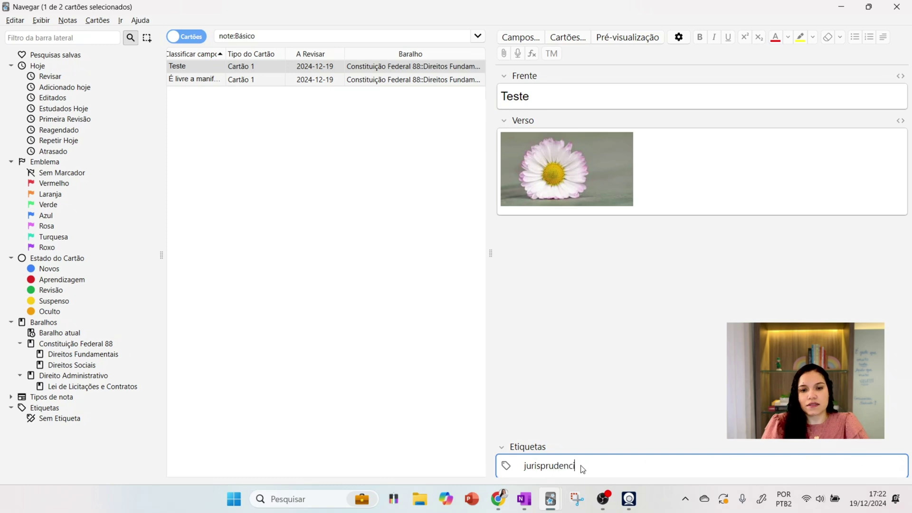
text(ia)
key(Return)
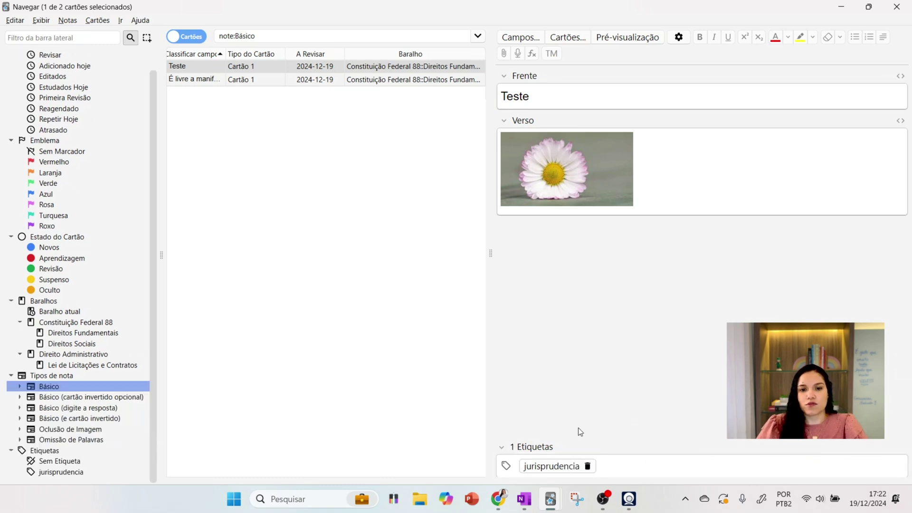
- Add the existing jurisprudencia tag to the "É livre a manifestação do pensamento" card and list all cards with that tag
click(293, 83)
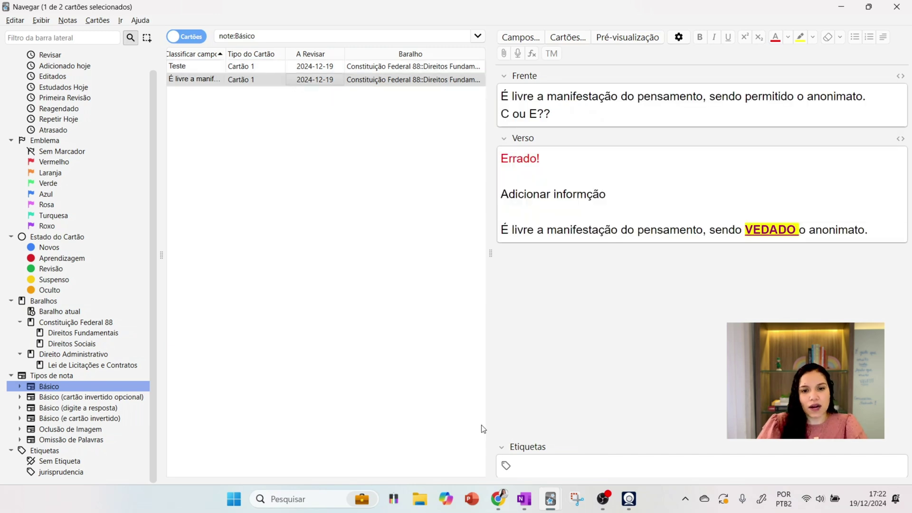
click(552, 471)
text(juri)
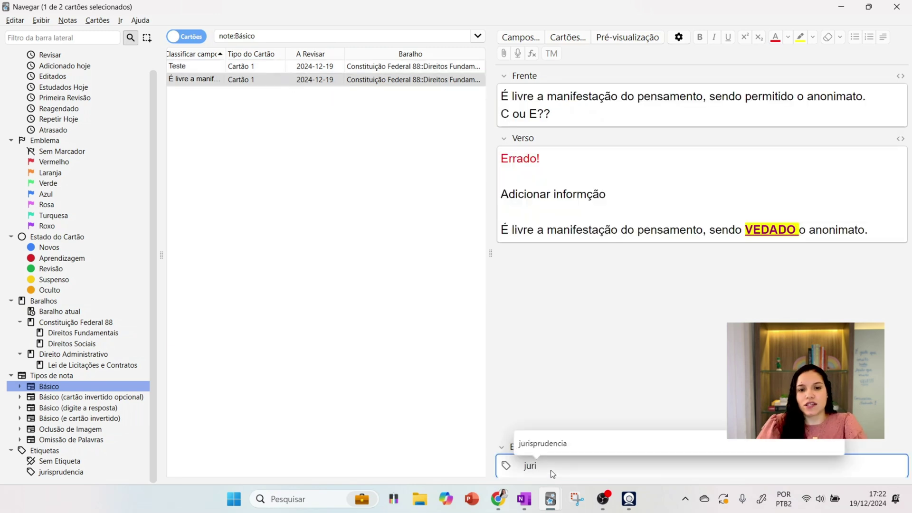
click(548, 441)
click(61, 471)
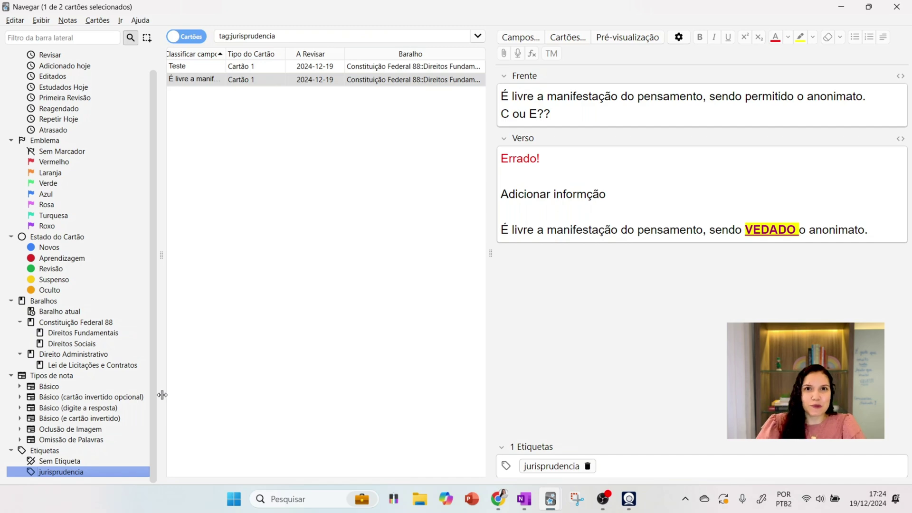
- Close the card browser and start synchronizing the collection with AnkiWeb
key(Escape)
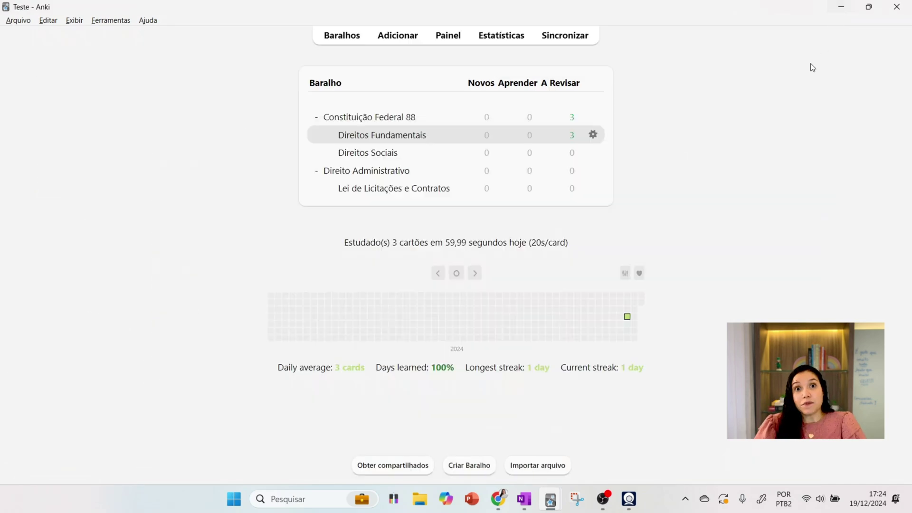
click(560, 43)
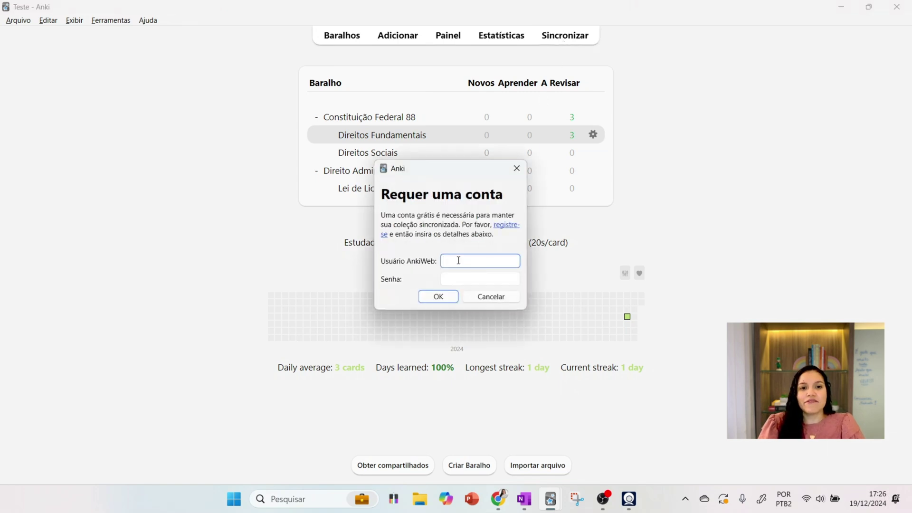